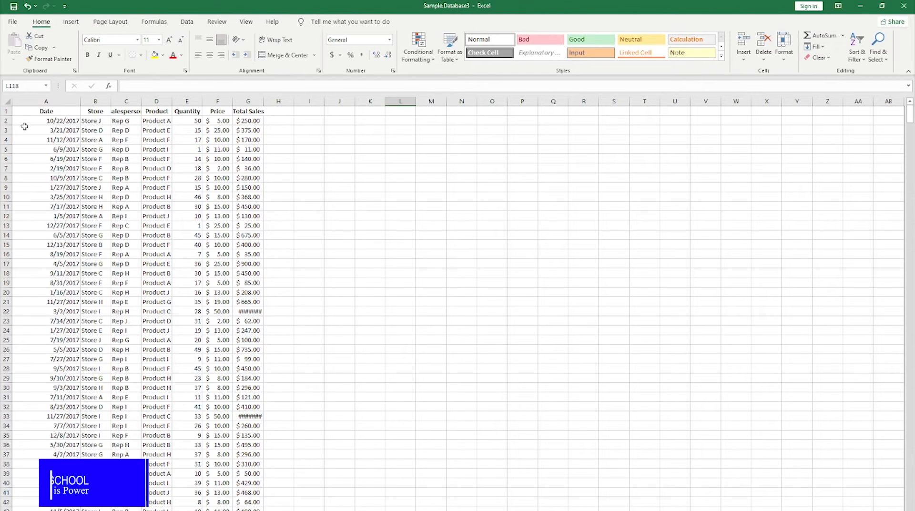
Convert the data range A1:G1000 into a table with headers and name the table Sales.
key(ctrl+Home)
key(ctrl+t)
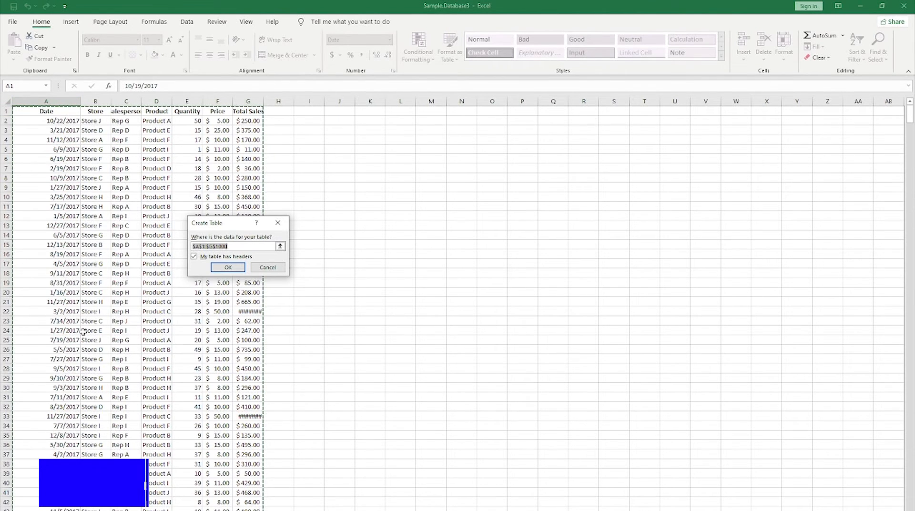
scroll(79, 330, down, 12)
scroll(76, 330, down, 20)
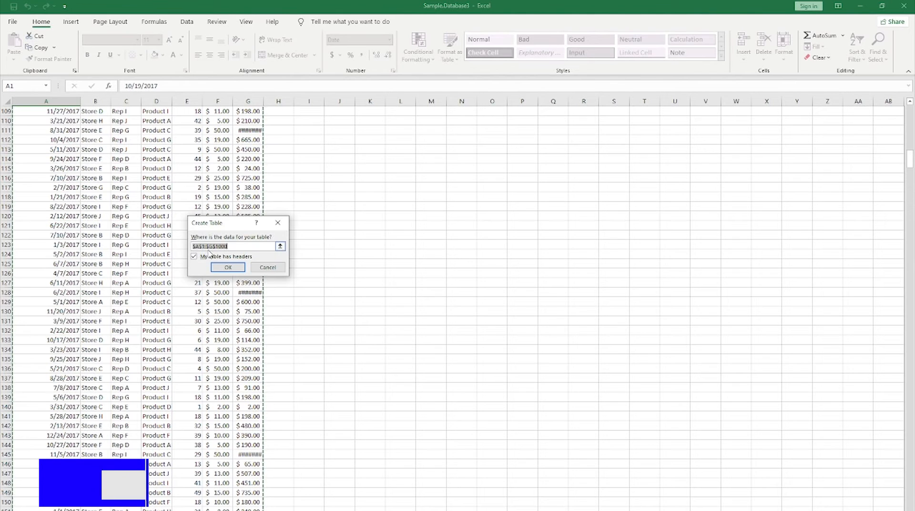
scroll(143, 345, down, 20)
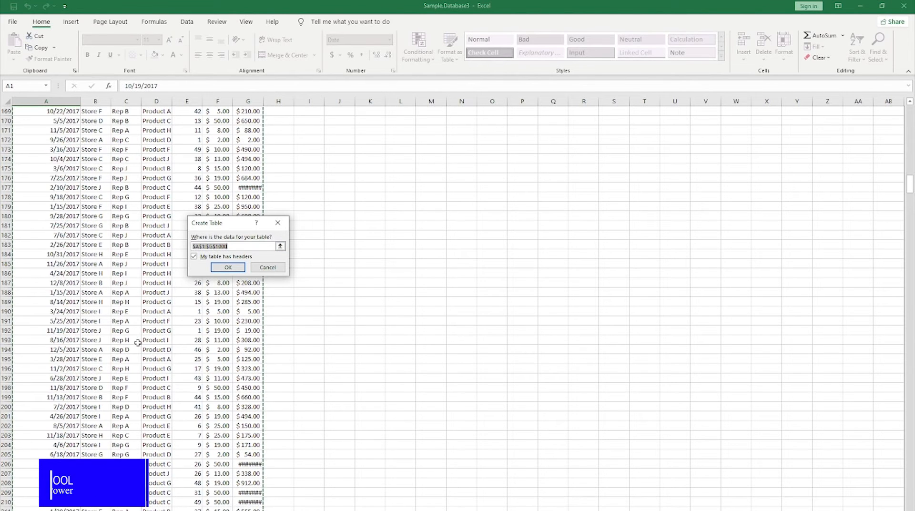
drag(911, 197, 900, 500)
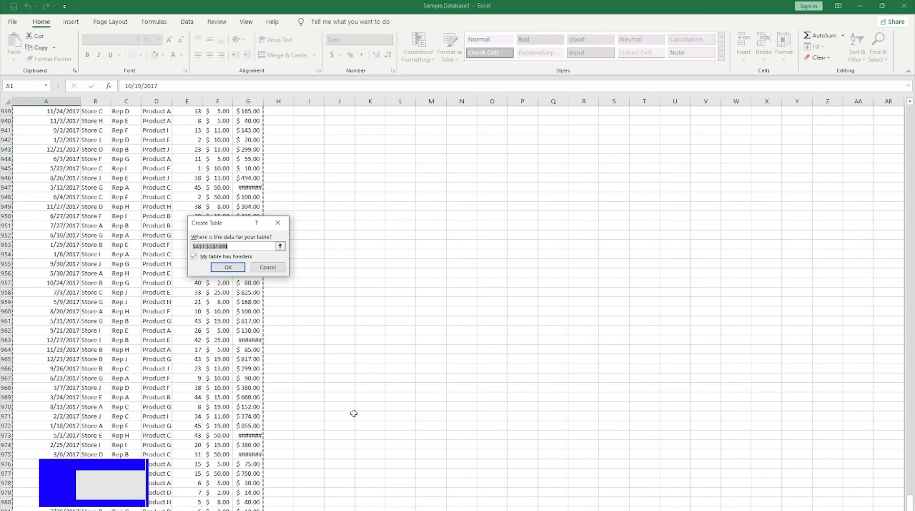
scroll(353, 411, down, 13)
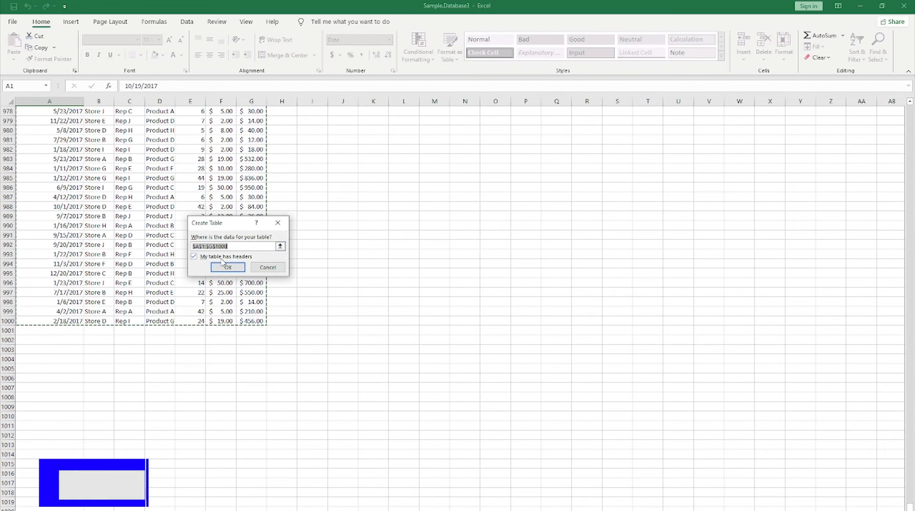
click(228, 268)
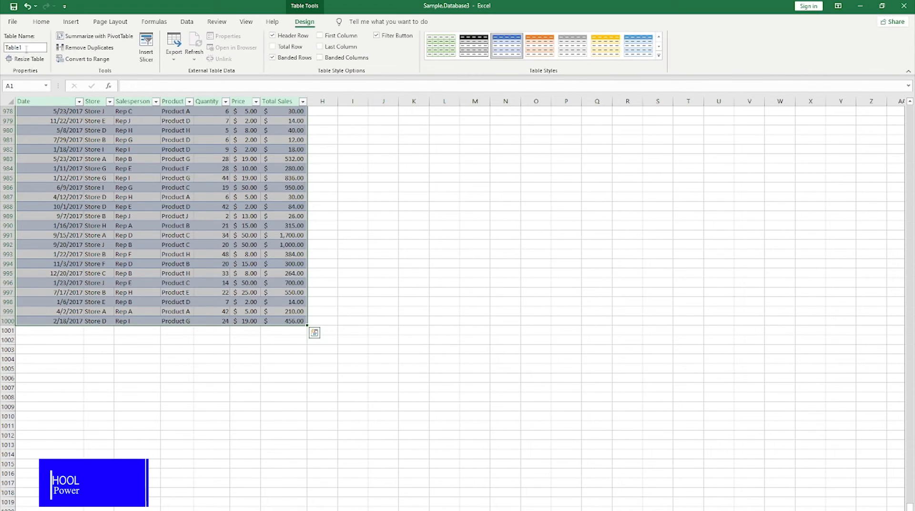
click(26, 49)
text(S)
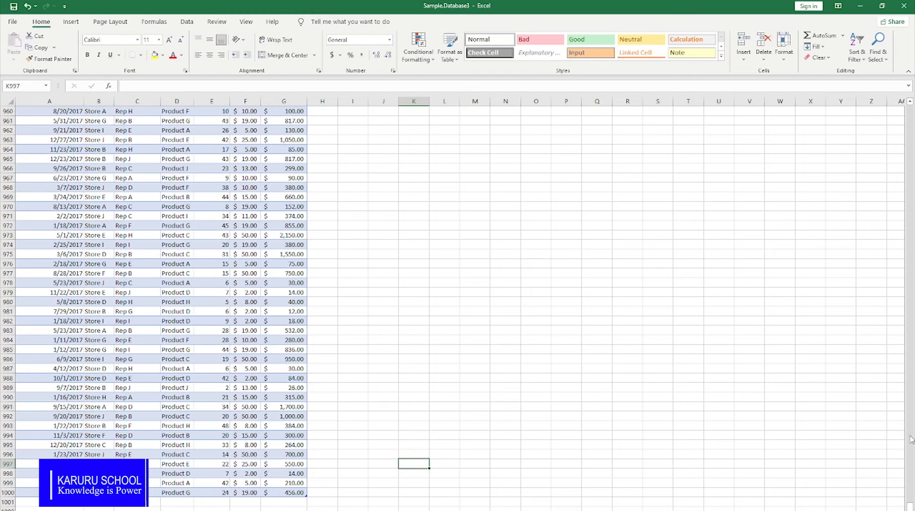
Create a PivotTable from the Sales table on a new worksheet.
drag(909, 508, 910, 113)
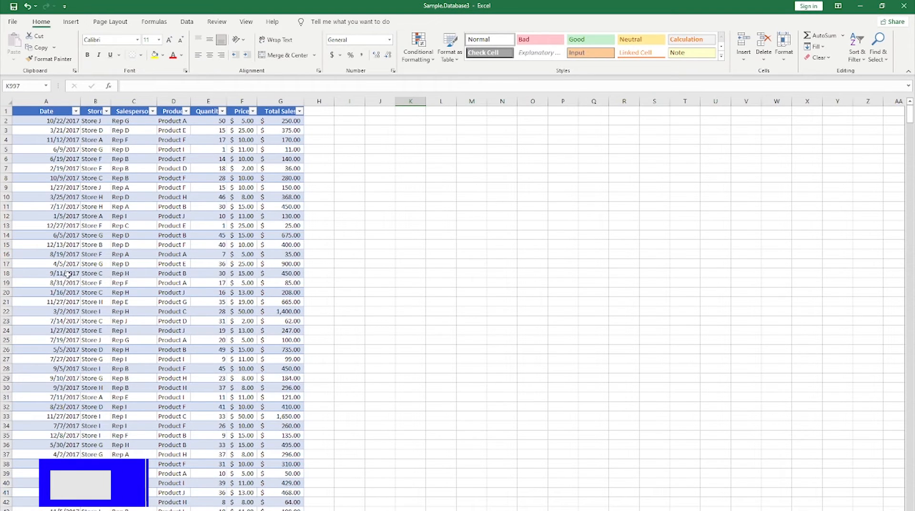
click(70, 244)
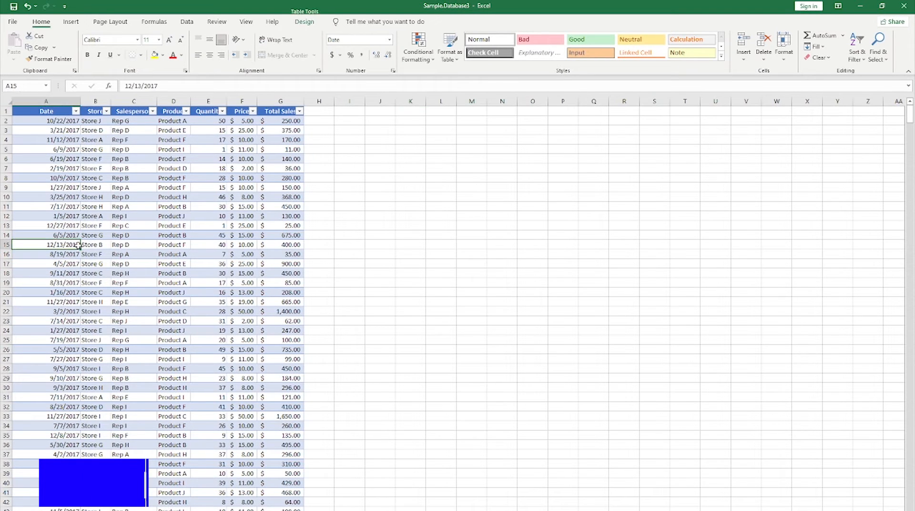
click(68, 23)
click(17, 43)
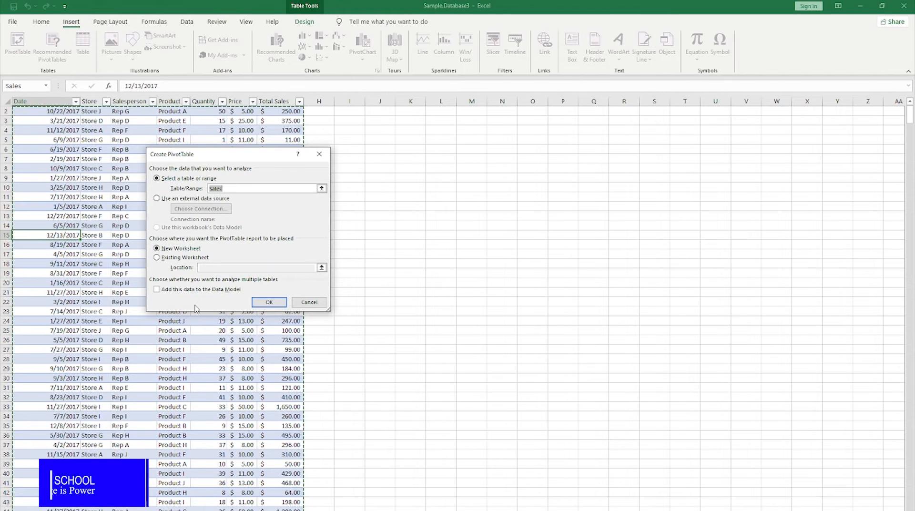
click(268, 301)
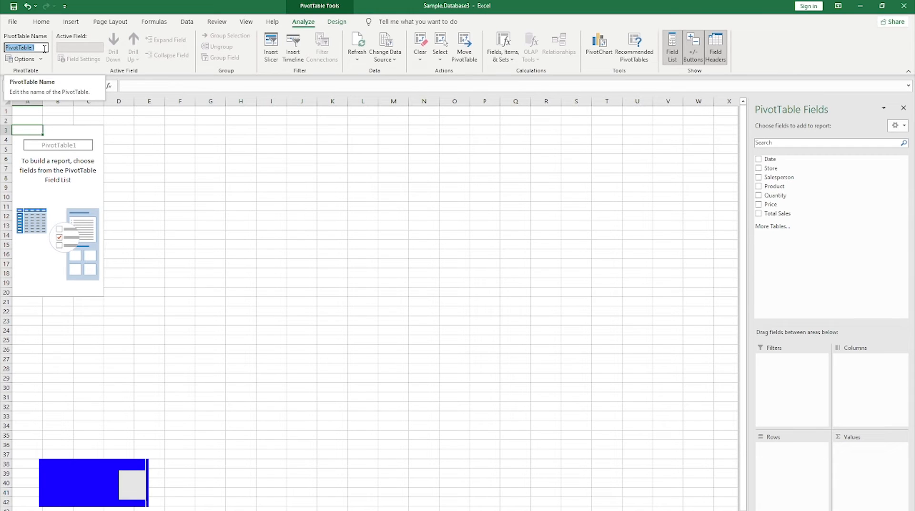
Name the PivotTable Store and rename its worksheet.
text(Store)
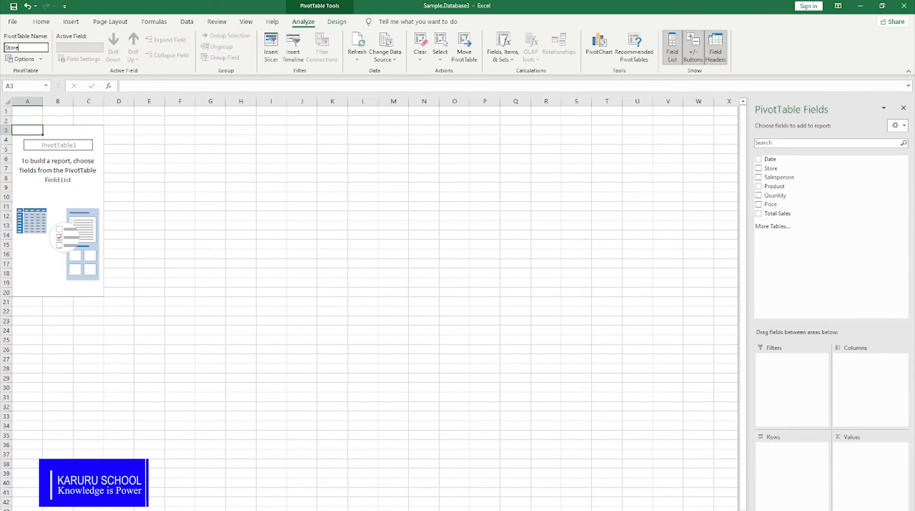
right_click(70, 510)
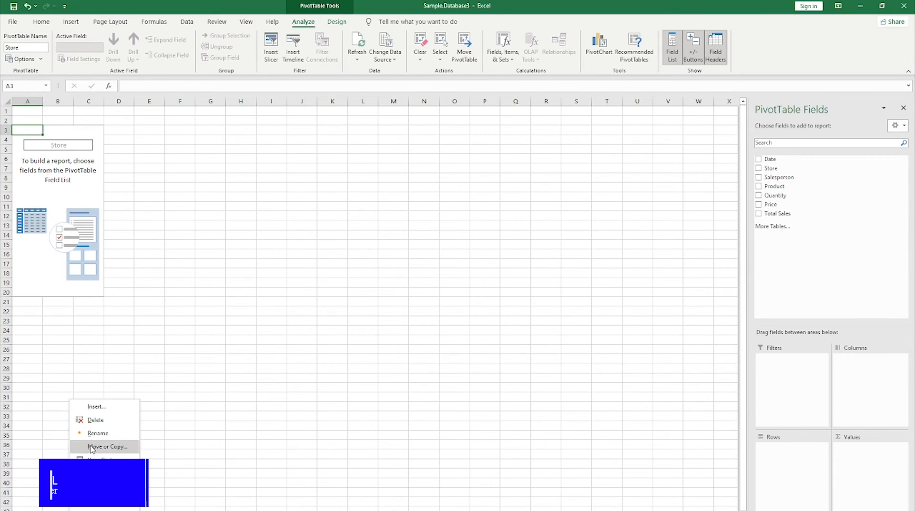
click(93, 433)
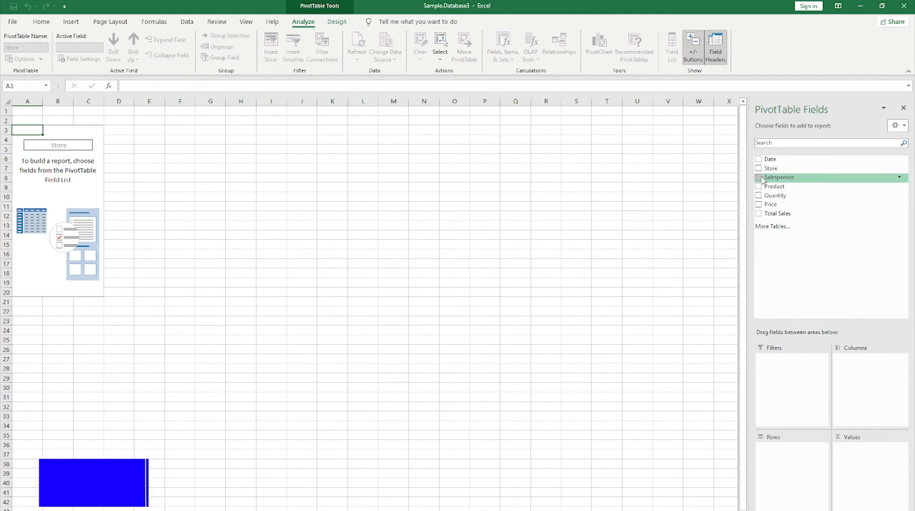
Lay out the PivotTable with Store as rows, the sum of Total Sales as values and Date as the report filter.
click(759, 169)
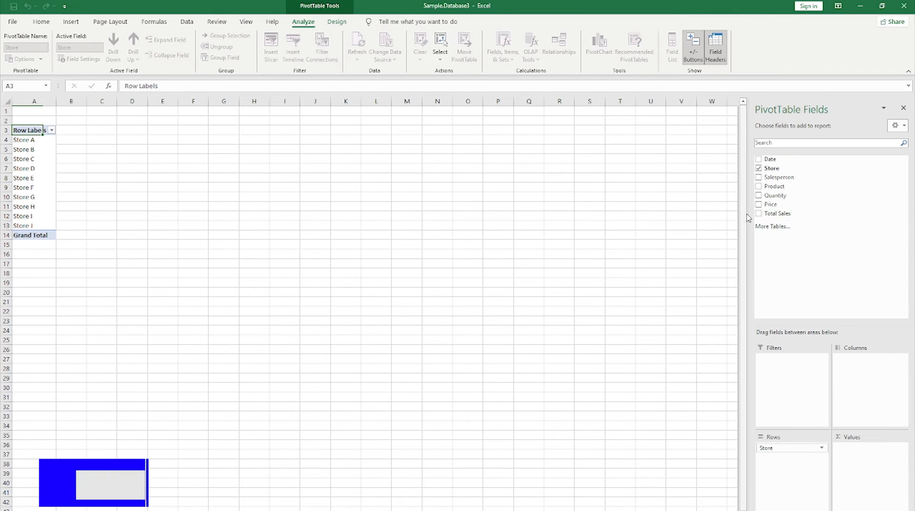
drag(772, 215, 865, 458)
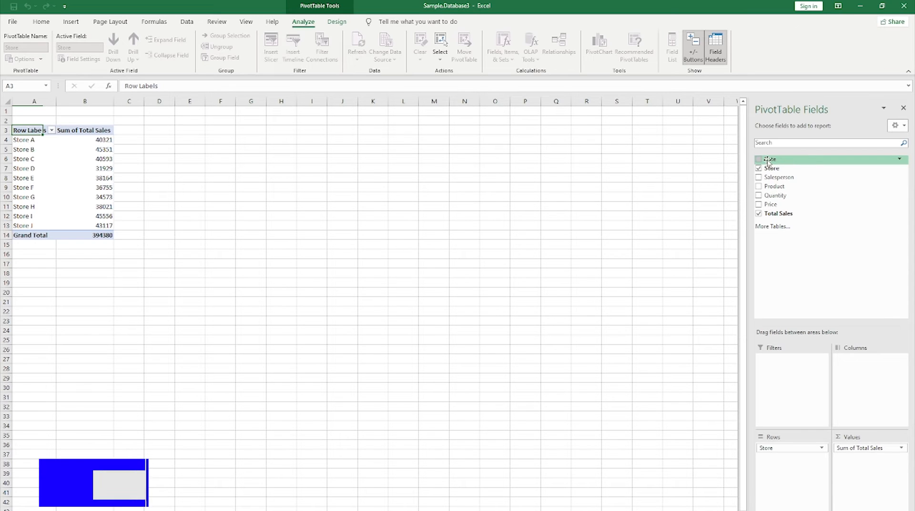
drag(771, 159, 794, 370)
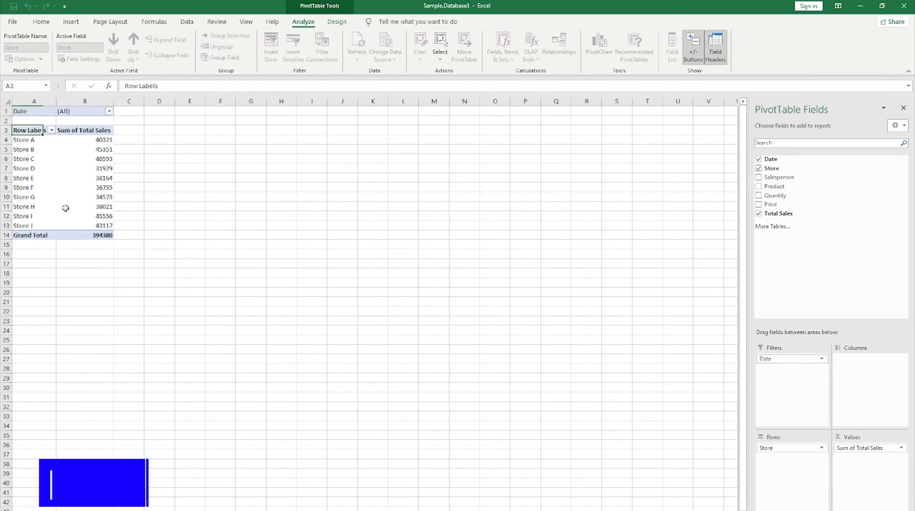
Format the Sum of Total Sales values as Accounting with the $ symbol through the value field settings.
right_click(99, 149)
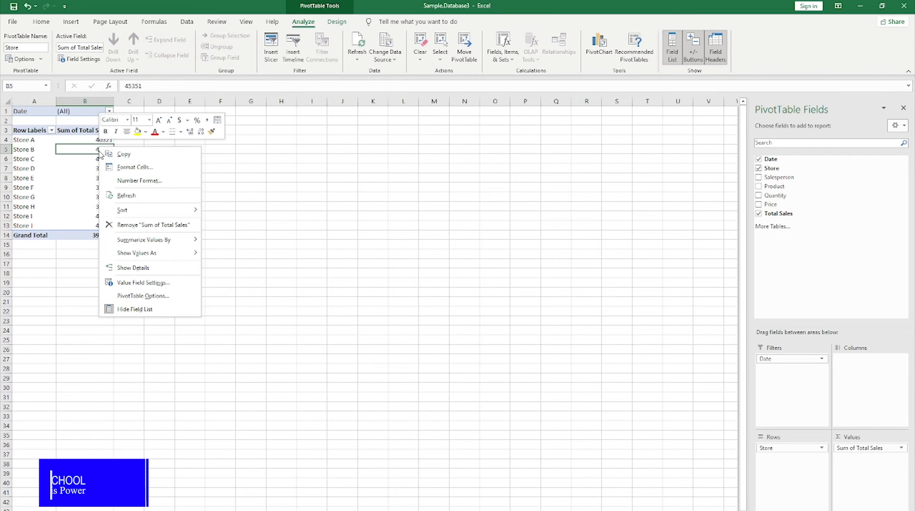
click(144, 283)
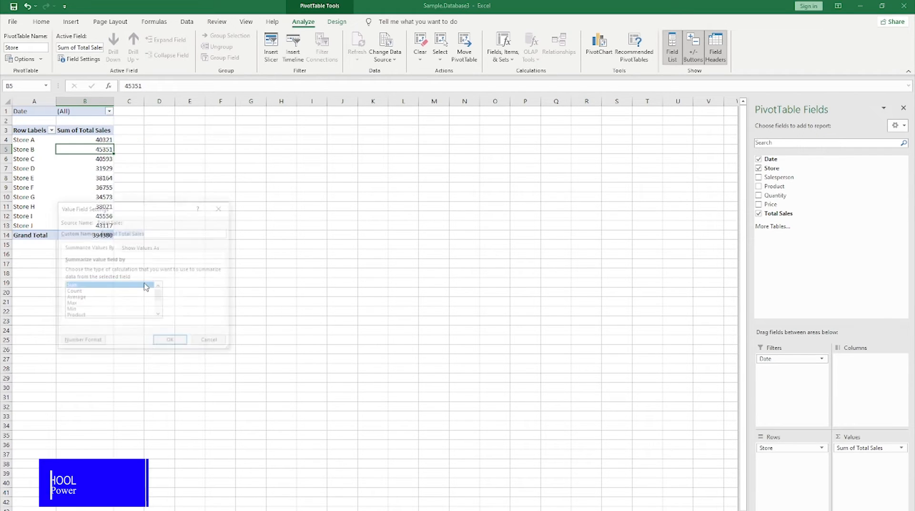
click(89, 345)
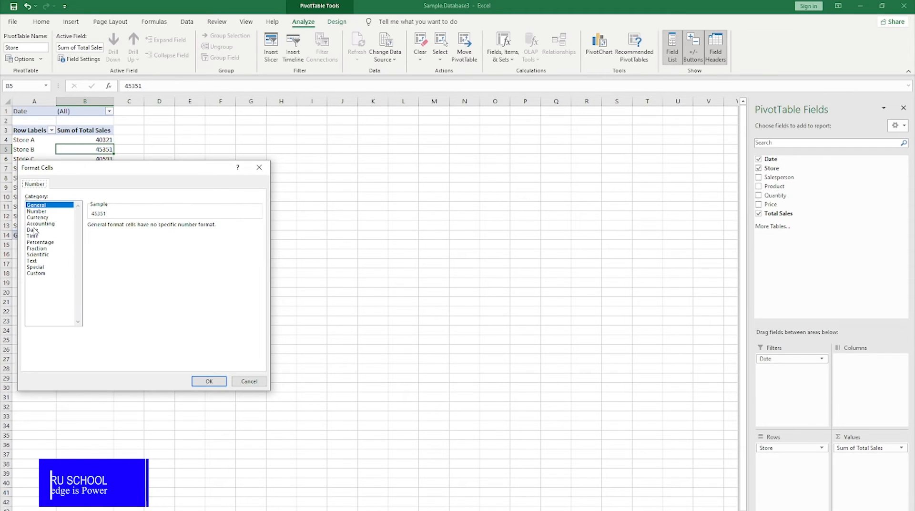
click(36, 224)
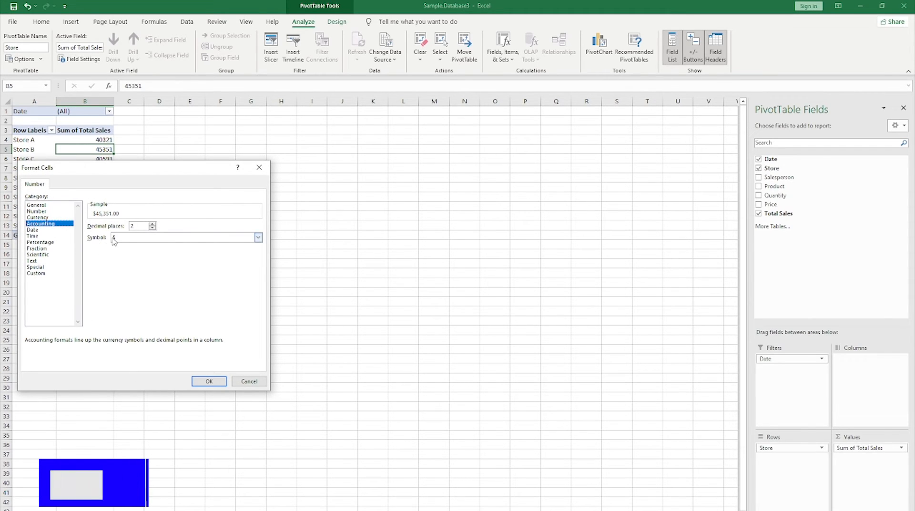
click(258, 237)
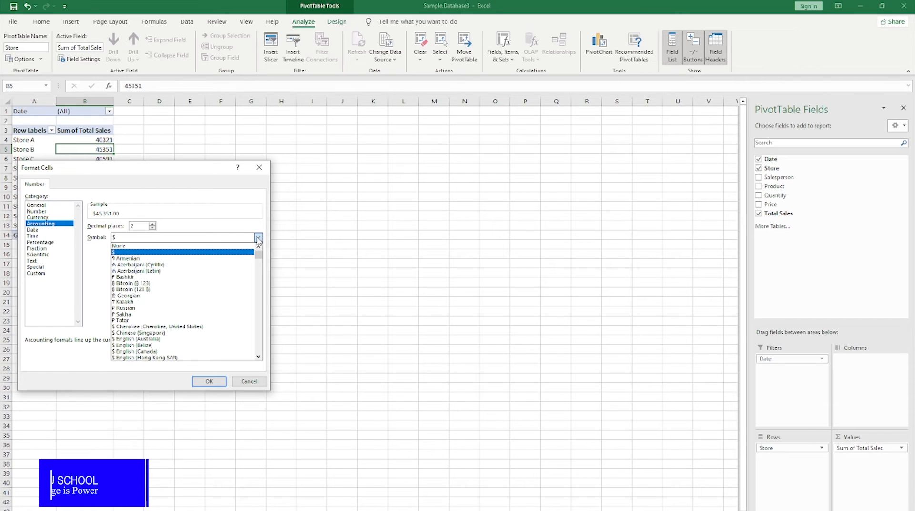
click(233, 251)
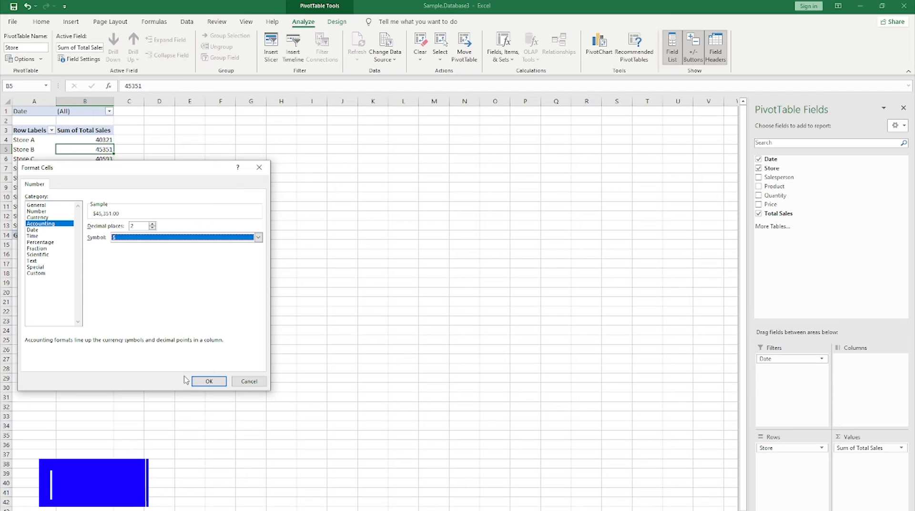
click(209, 382)
click(173, 344)
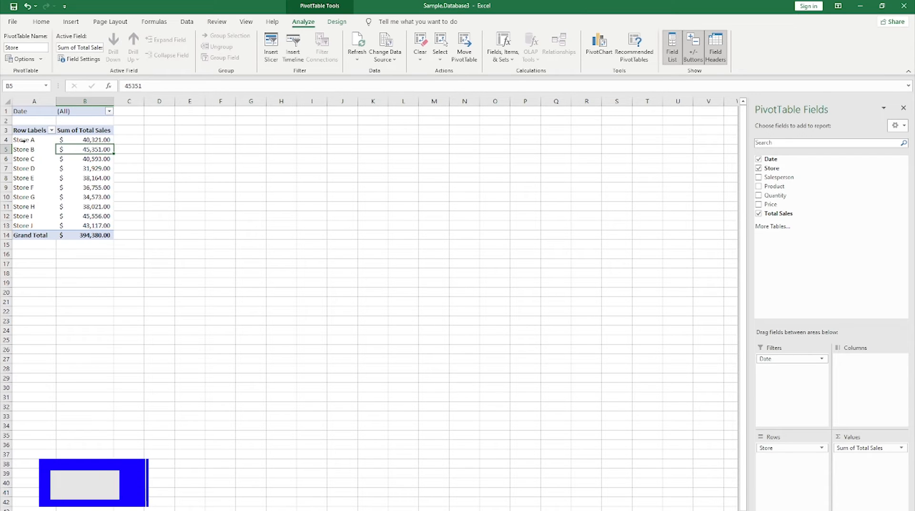
Insert a Clustered Column PivotChart of the store sales and place it beside the PivotTable, starting around column D, row 3.
drag(22, 140, 24, 224)
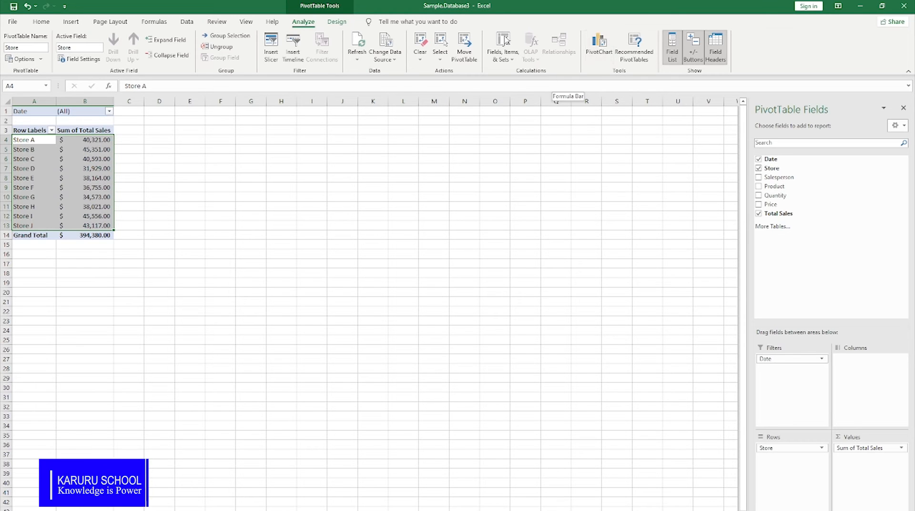
click(601, 52)
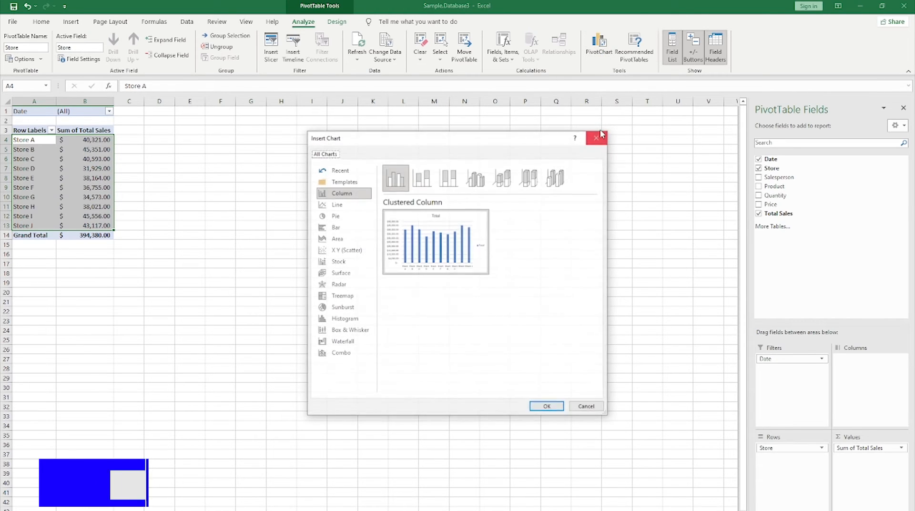
mouse_move(463, 267)
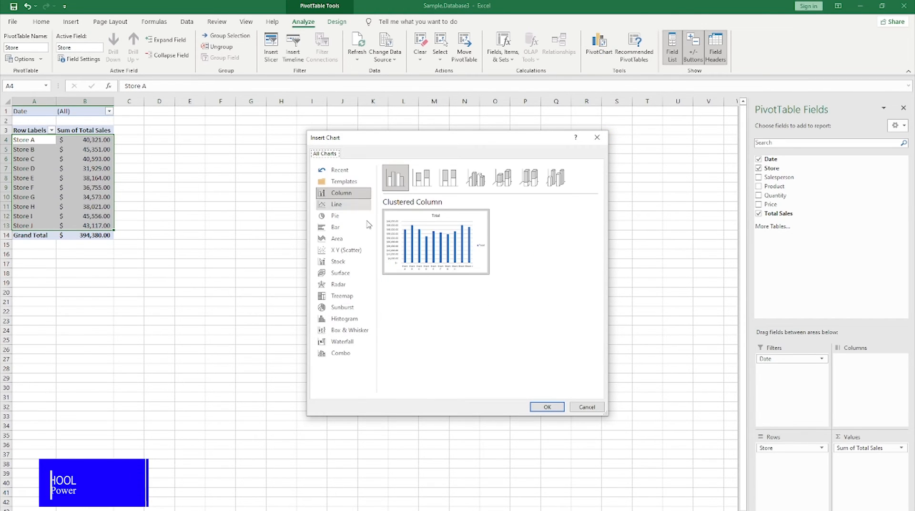
mouse_move(427, 233)
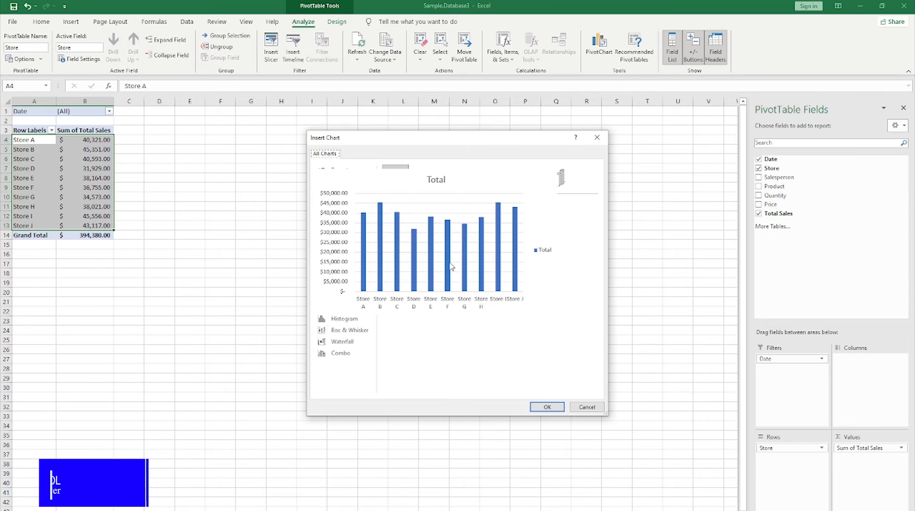
click(547, 406)
drag(310, 224, 222, 134)
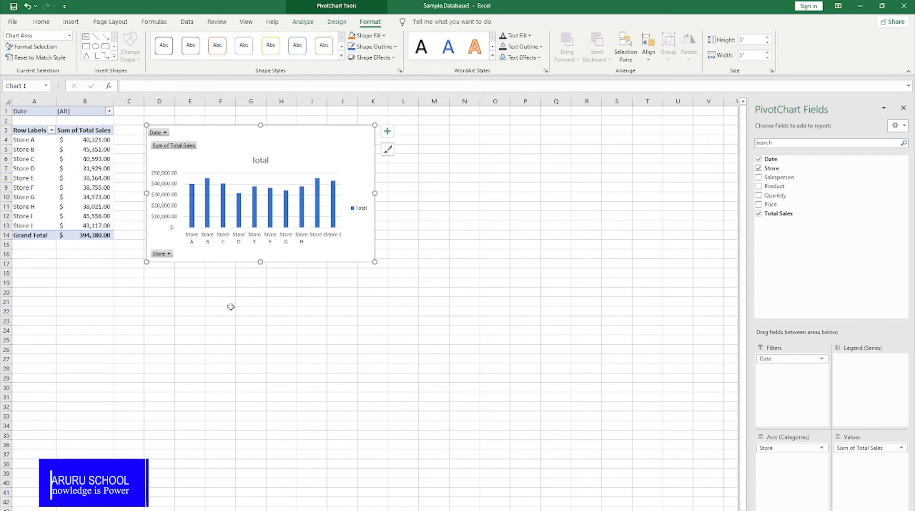
Hide all field buttons on the PivotChart and delete its legend.
right_click(159, 256)
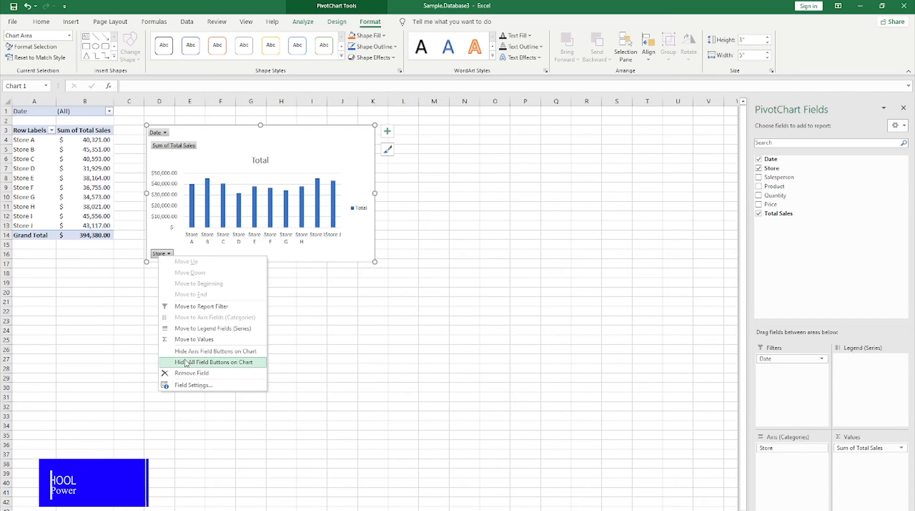
click(230, 367)
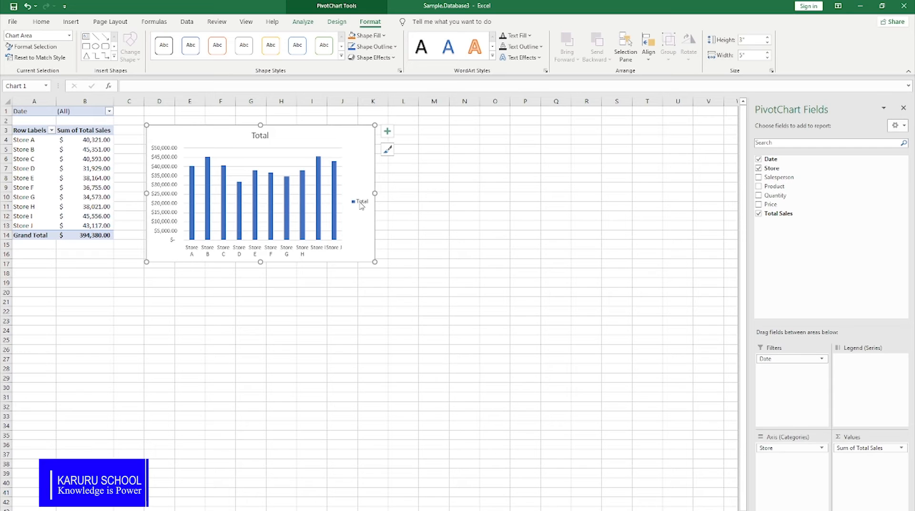
click(360, 201)
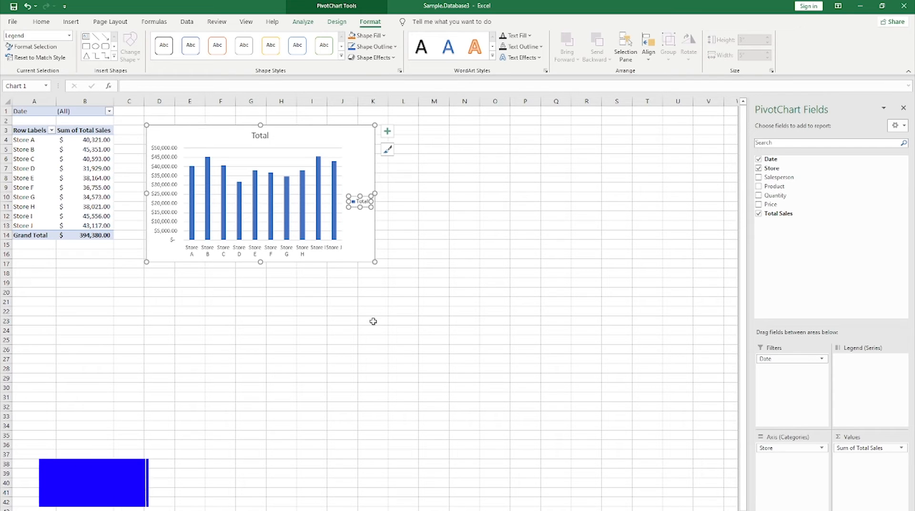
key(Delete)
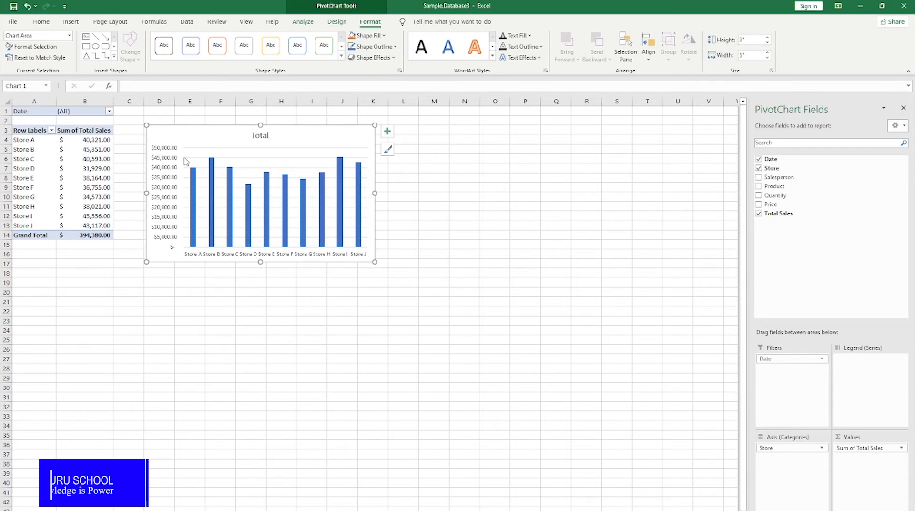
Replace the PivotChart's title with "Sales per Store".
click(254, 136)
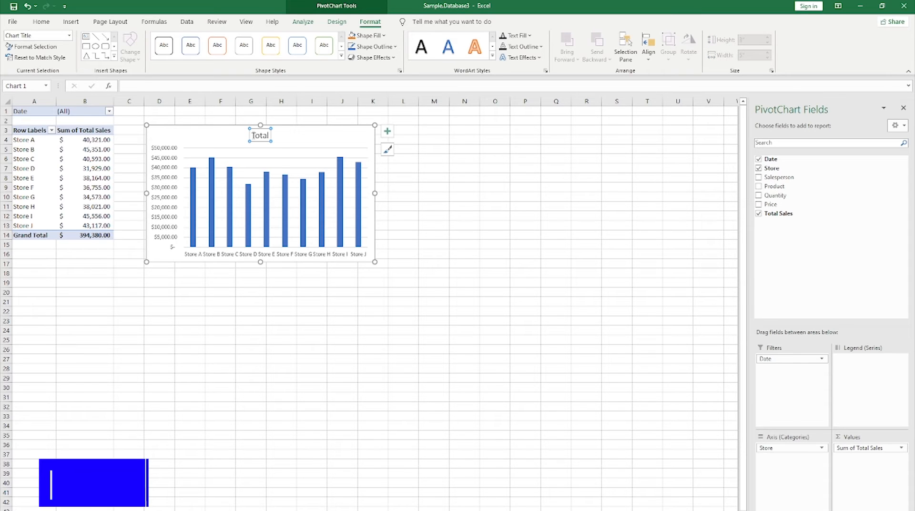
drag(253, 136, 270, 138)
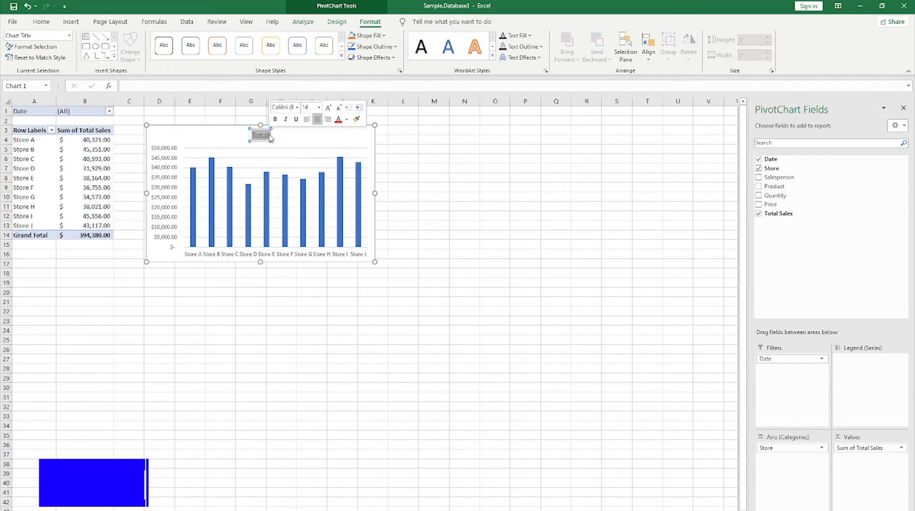
text(Sales per Store)
click(194, 139)
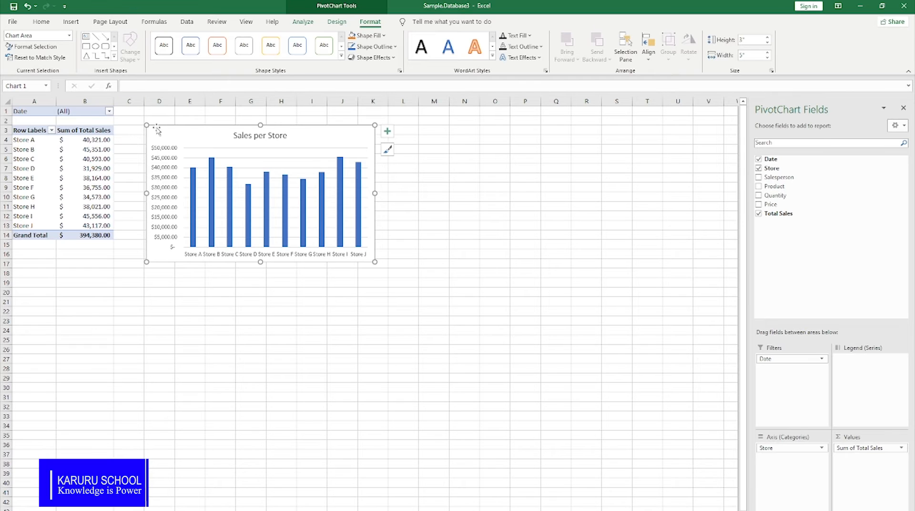
Set all text in the PivotChart to the black theme color and the Times New Roman font.
click(193, 179)
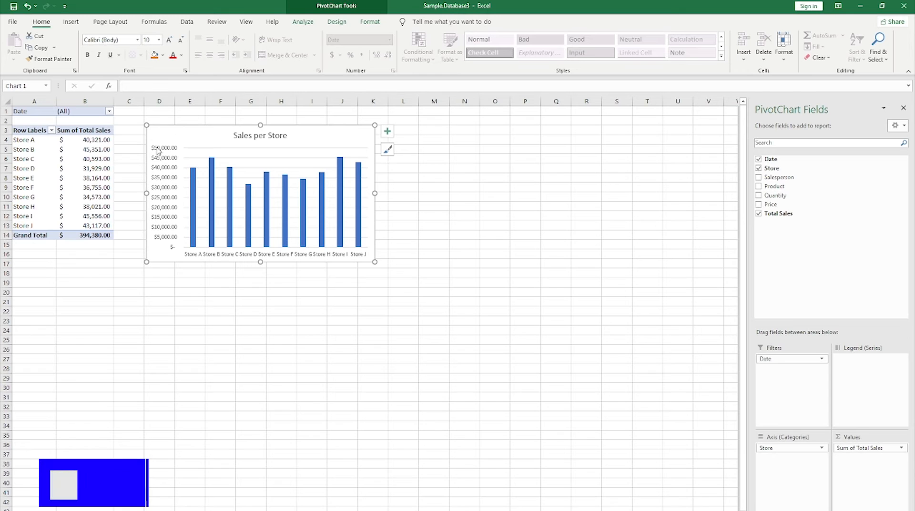
click(182, 56)
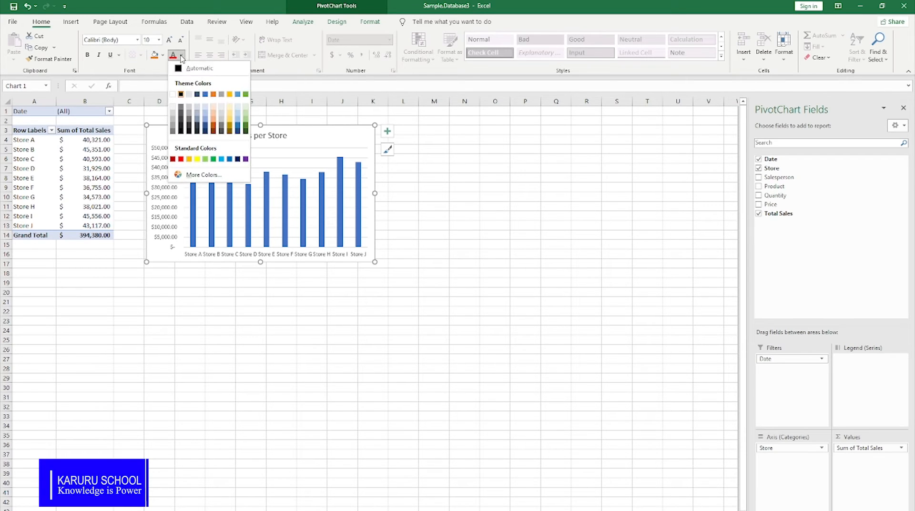
click(180, 94)
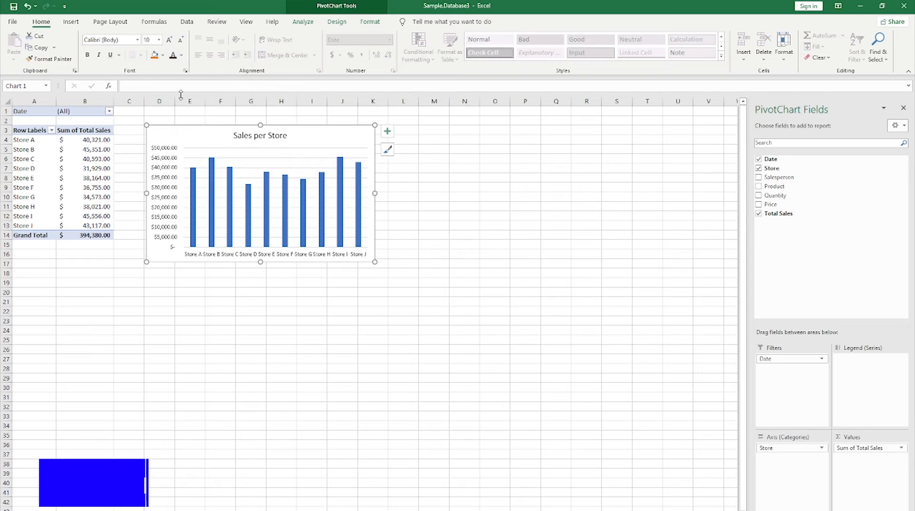
click(137, 40)
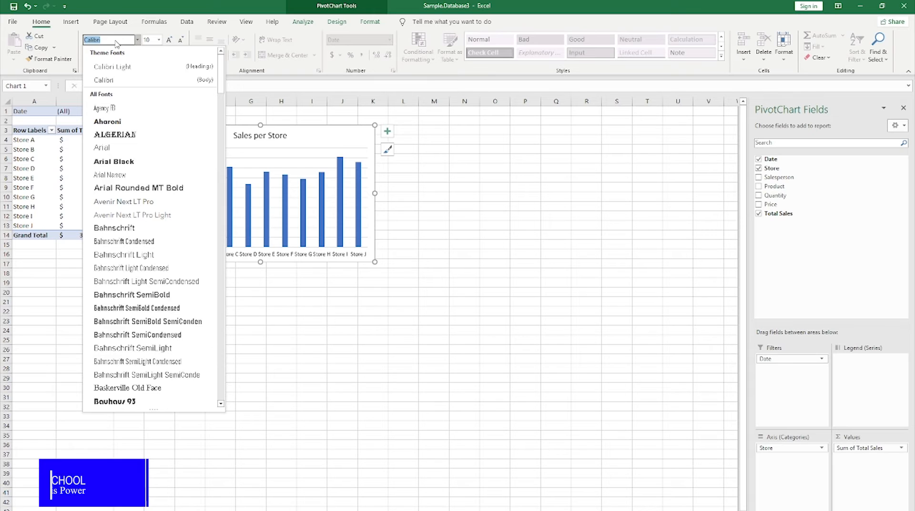
text(Times New Roman)
text(Tim)
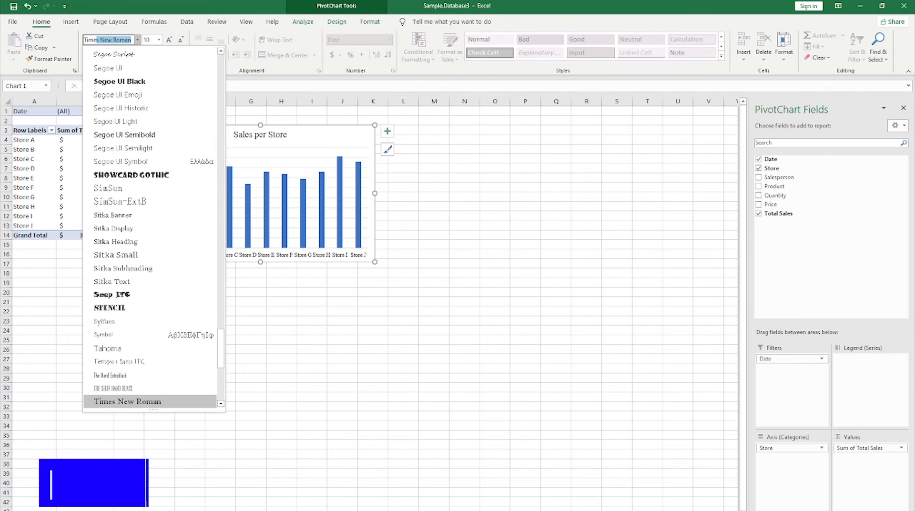
key(Return)
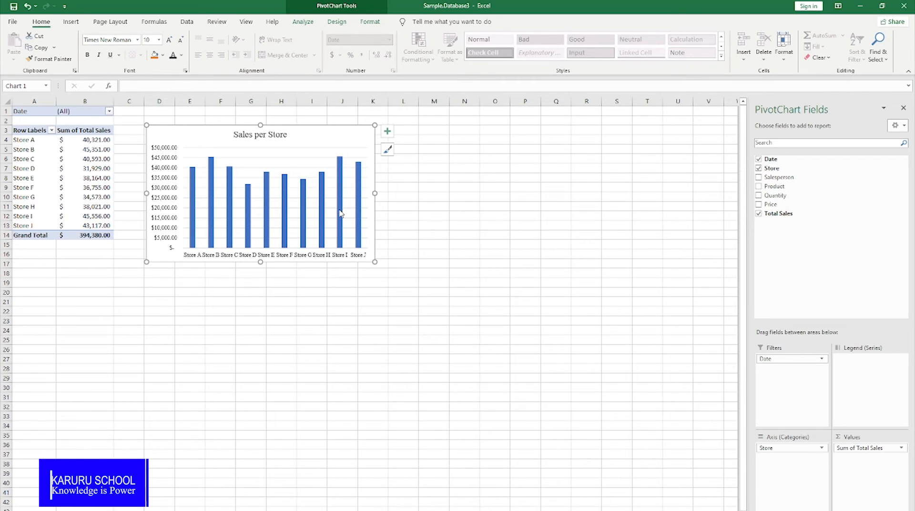
Set the gap width of the chart's column series to 10% and deselect the chart.
click(359, 191)
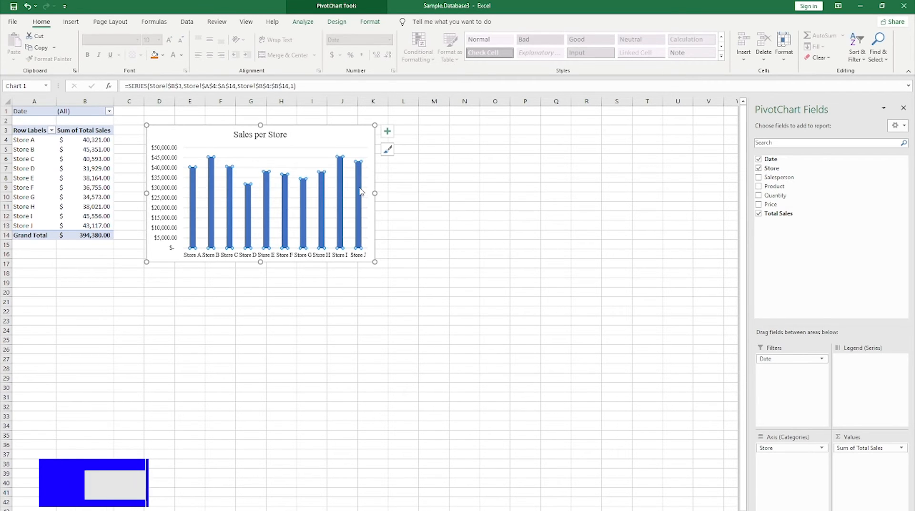
right_click(359, 190)
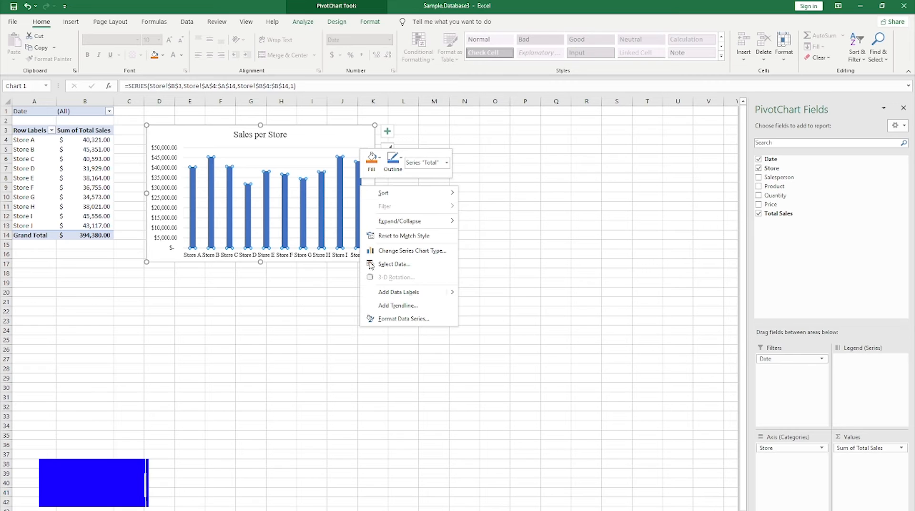
click(412, 322)
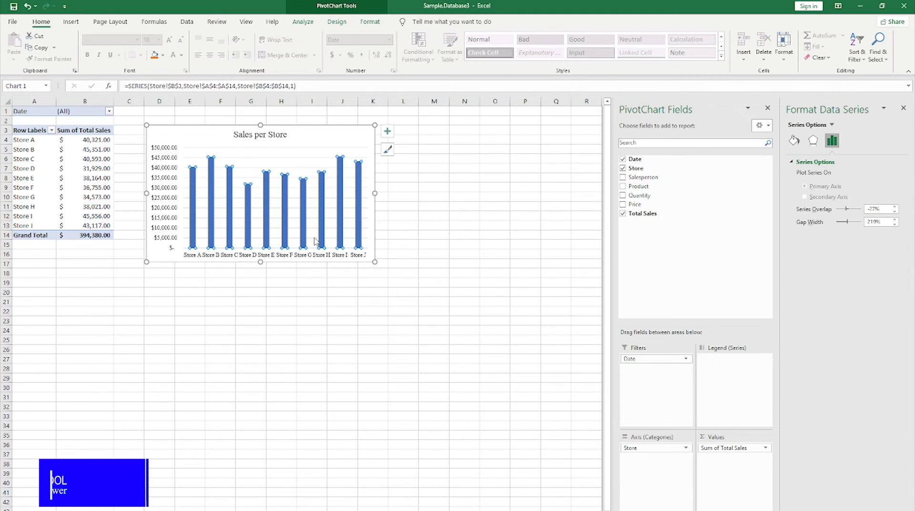
click(868, 222)
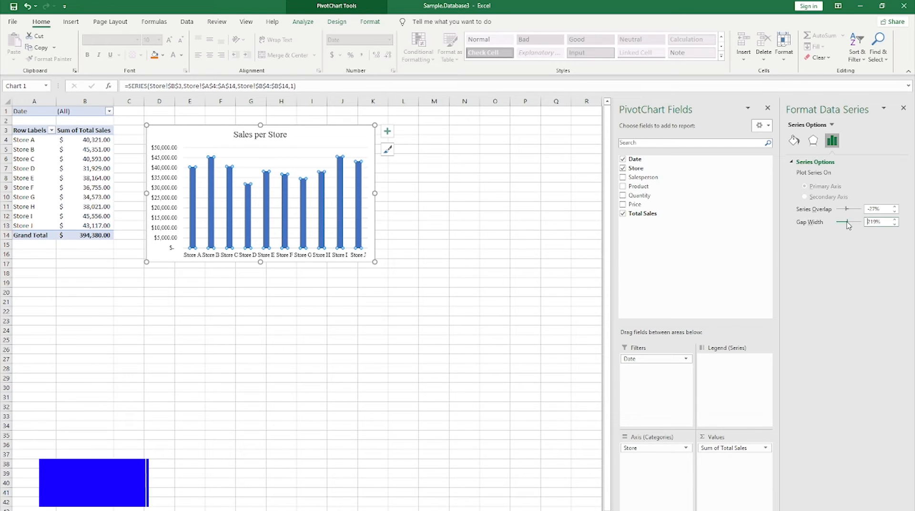
click(849, 223)
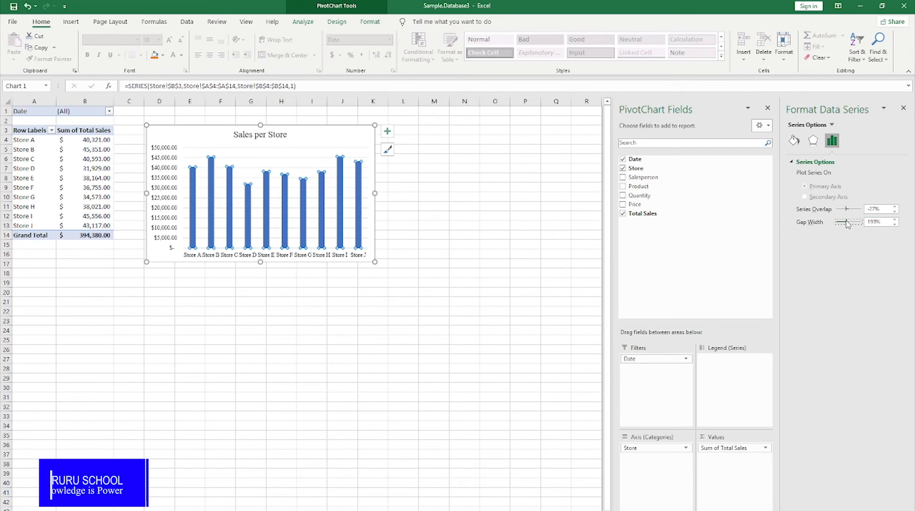
drag(847, 225, 842, 226)
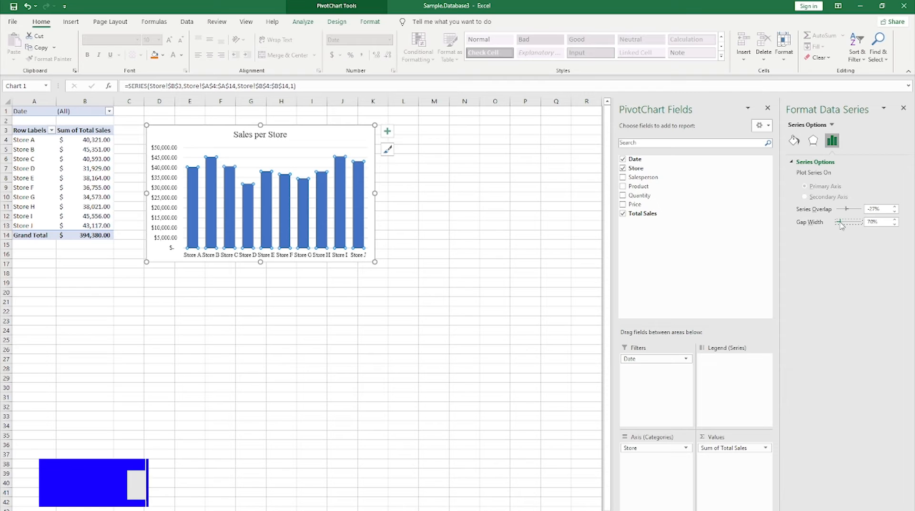
drag(842, 226, 839, 225)
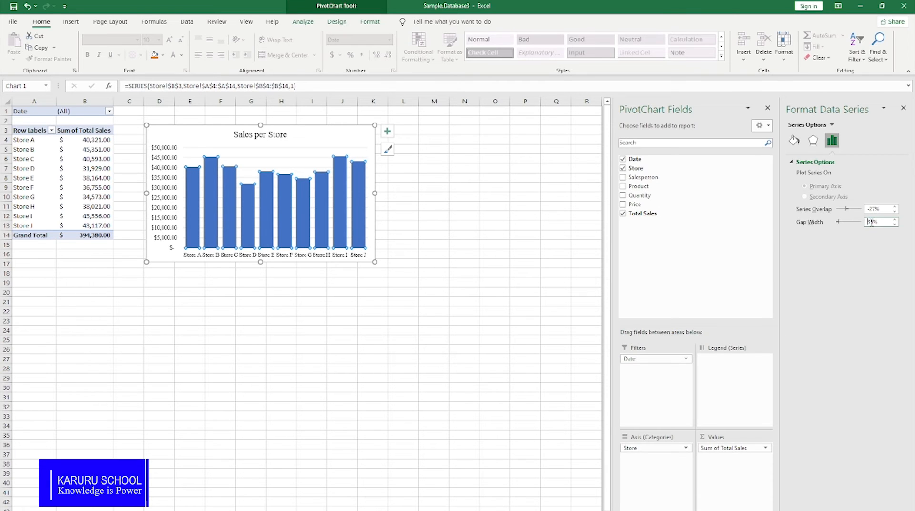
text(10)
key(Return)
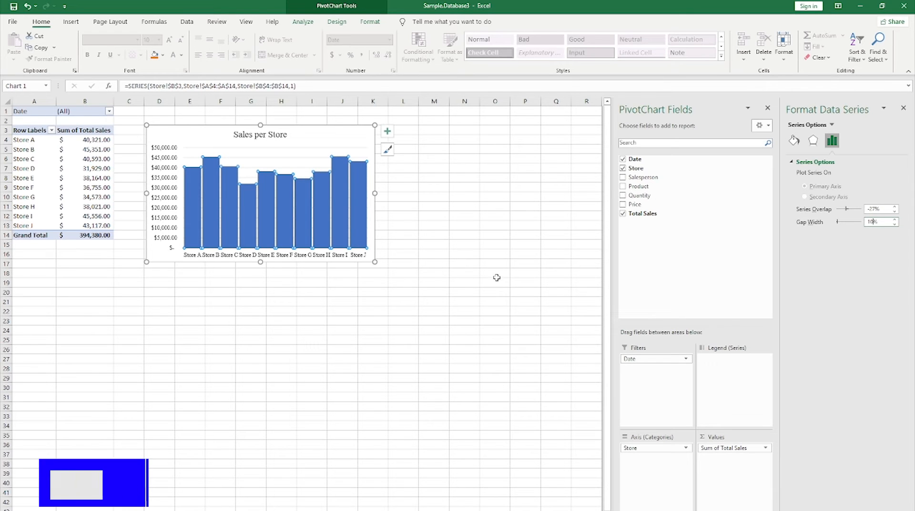
click(492, 244)
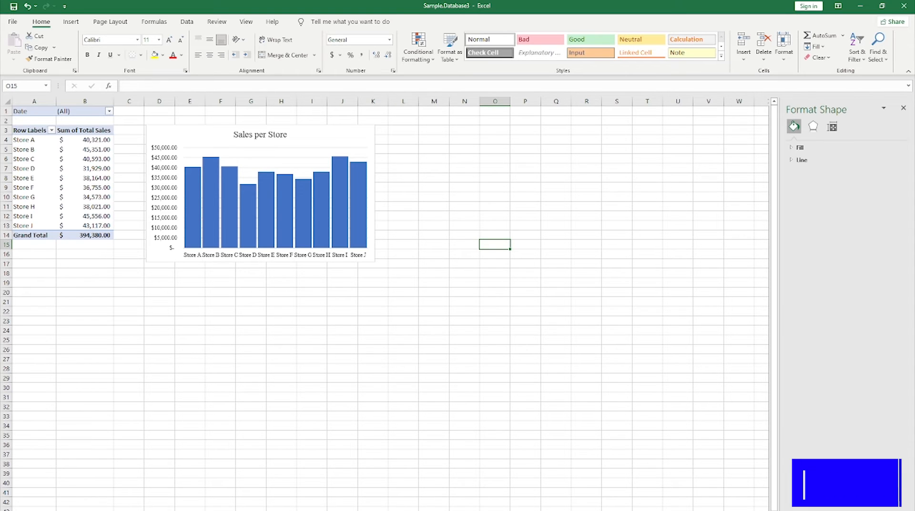
Create a copy of the Store sheet placed before the original and open the copy's name for editing.
right_click(63, 510)
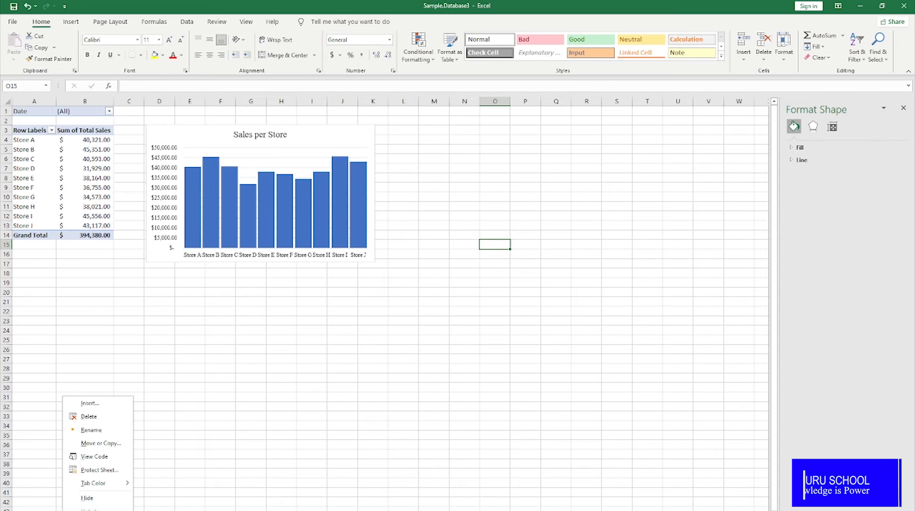
click(98, 442)
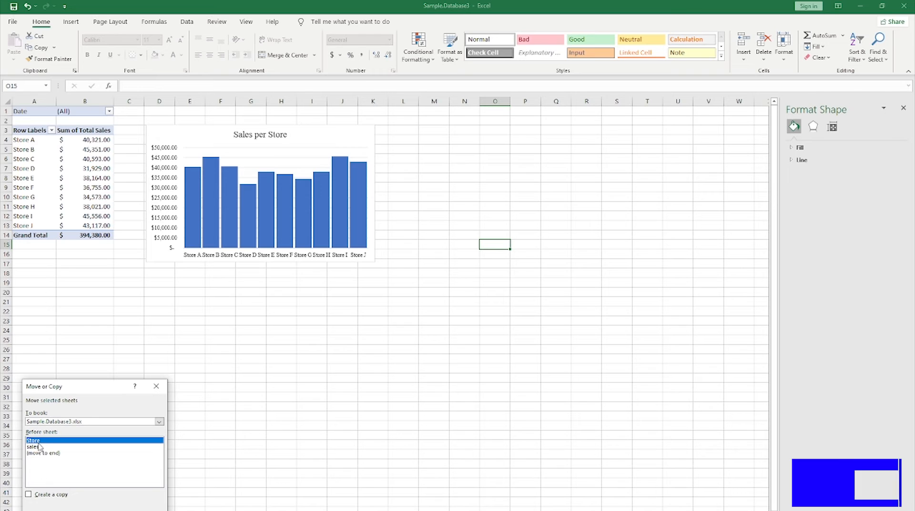
click(28, 494)
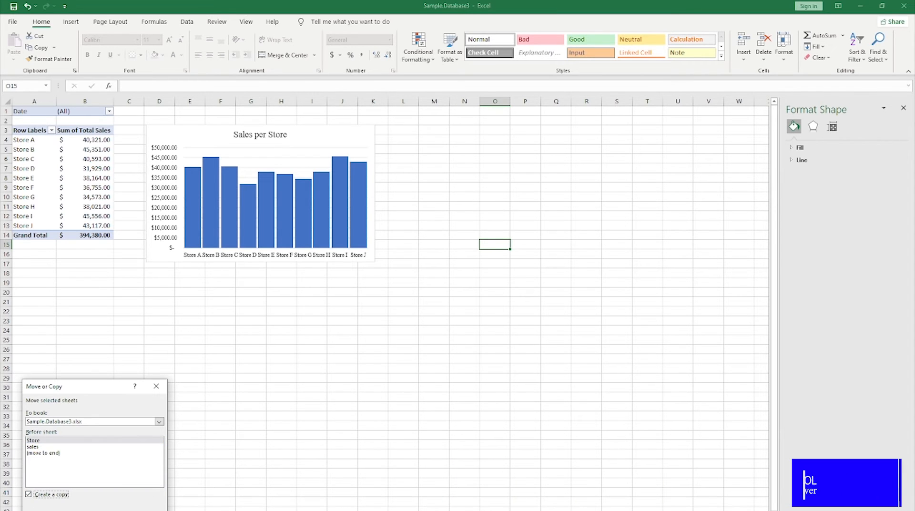
key(Return)
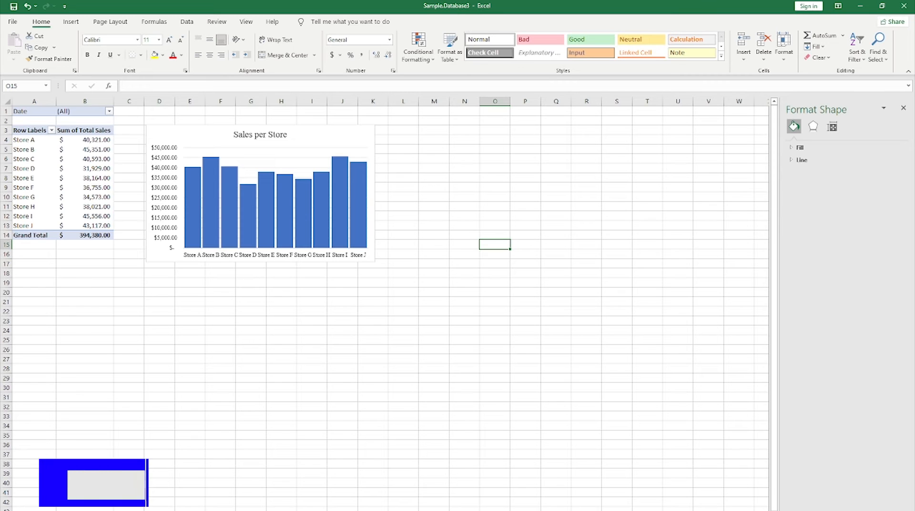
right_click(72, 509)
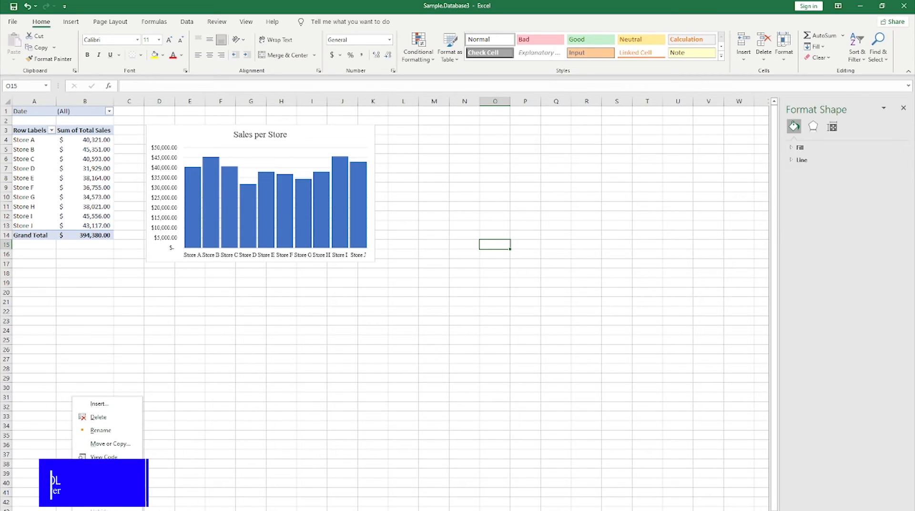
click(101, 430)
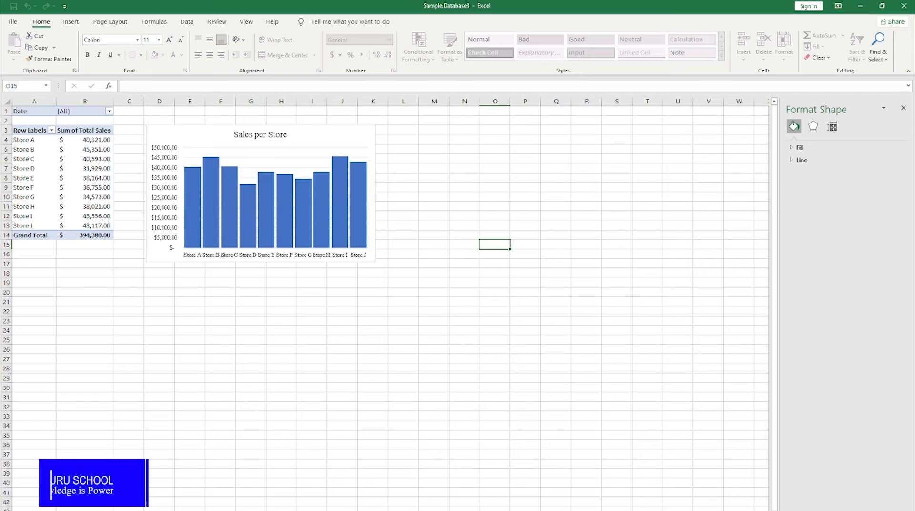
Name the copied PivotTable "Product" and replace Store with Product as its row field.
click(65, 177)
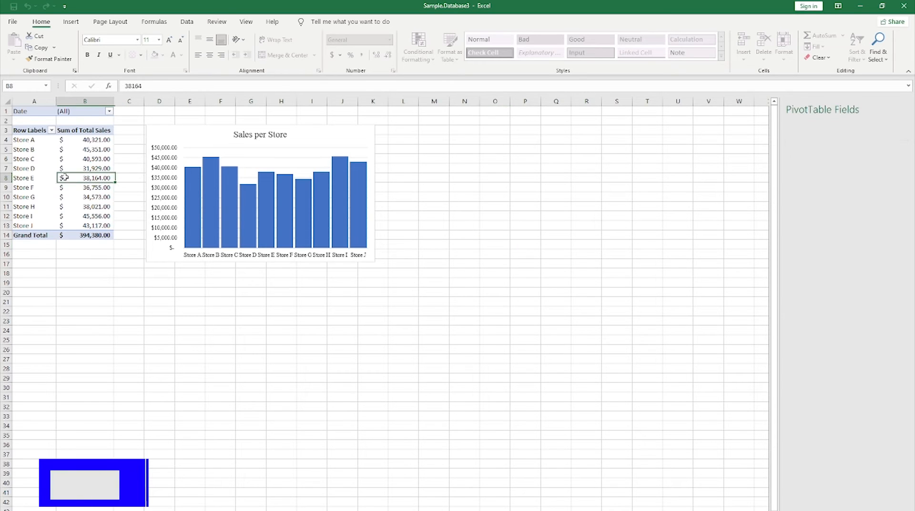
click(303, 21)
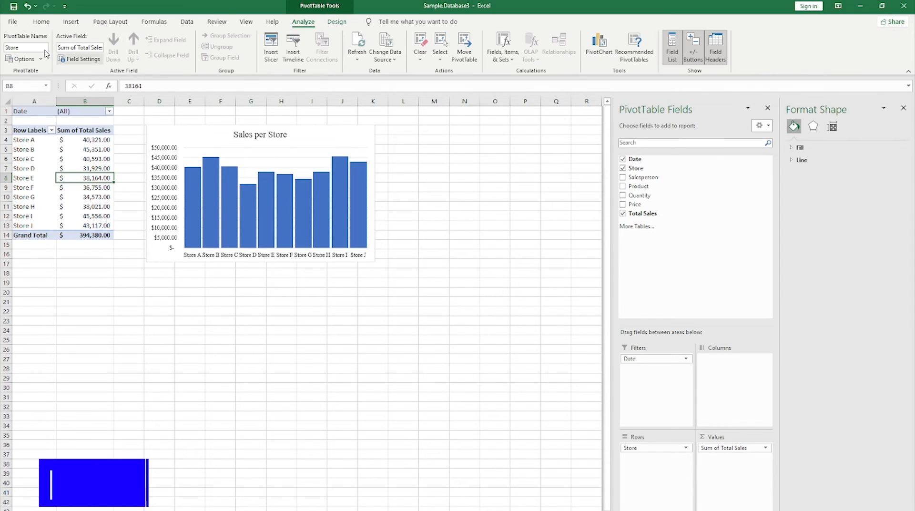
double_click(23, 48)
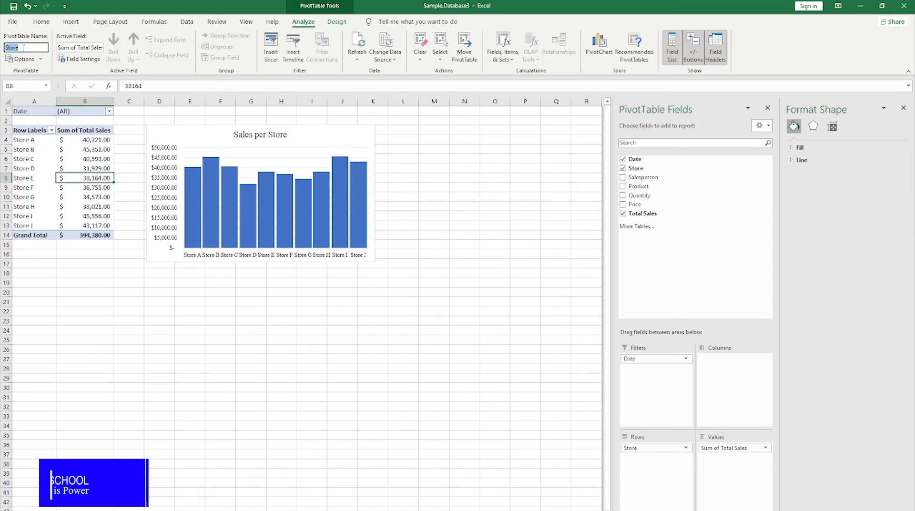
text(Produc)
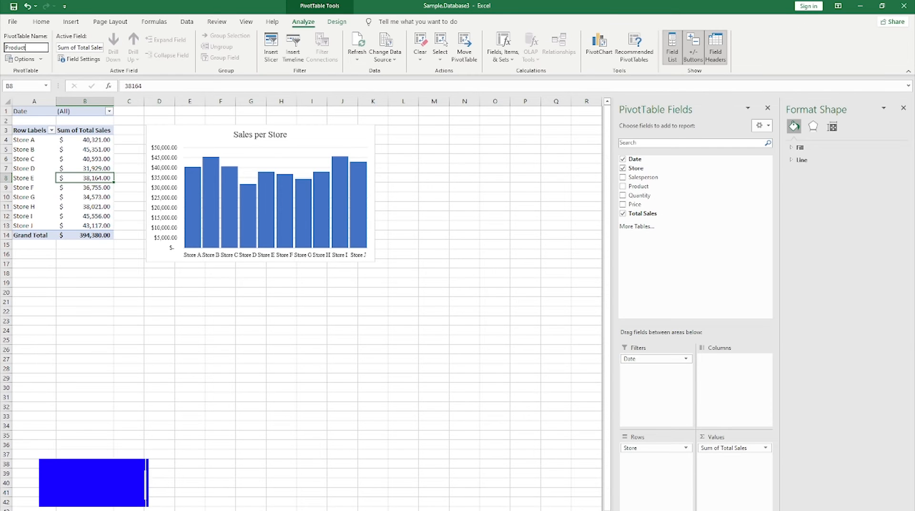
text(t)
key(Return)
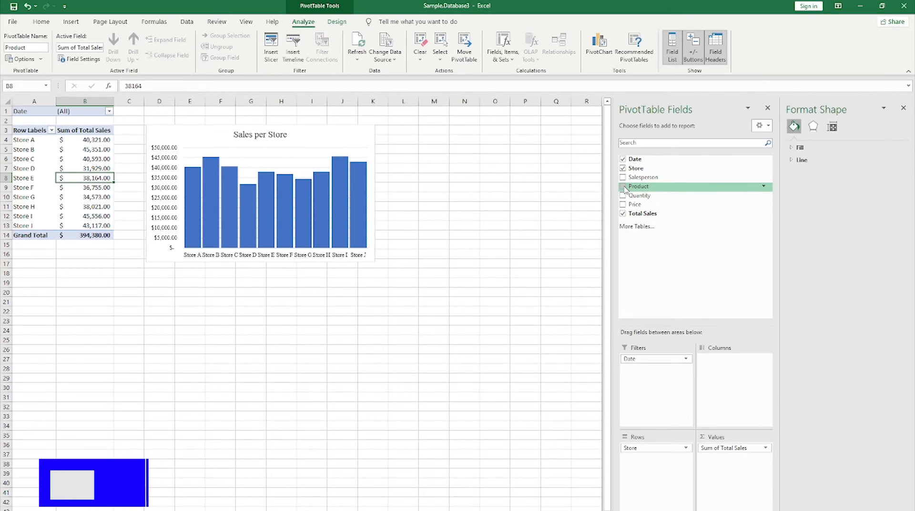
drag(624, 188, 700, 292)
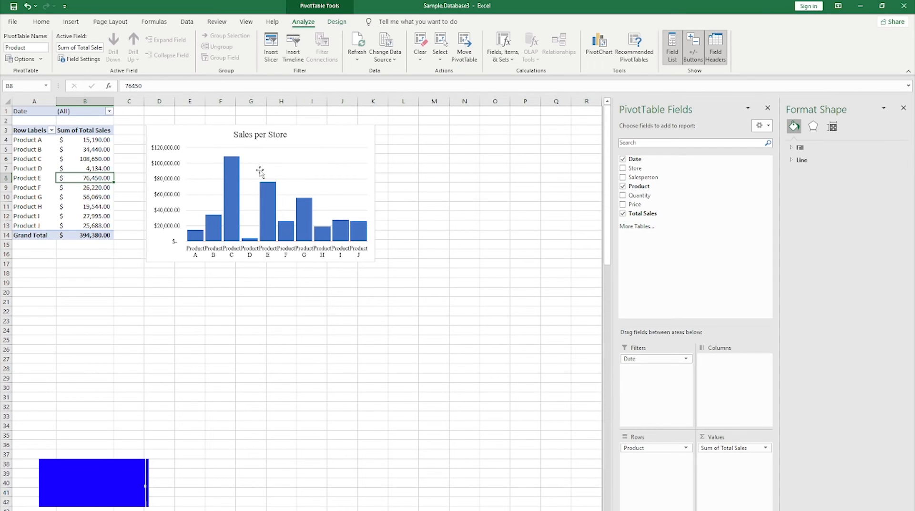
Change the Product sheet's PivotChart from clustered columns to a 3-D Pie chart.
right_click(332, 139)
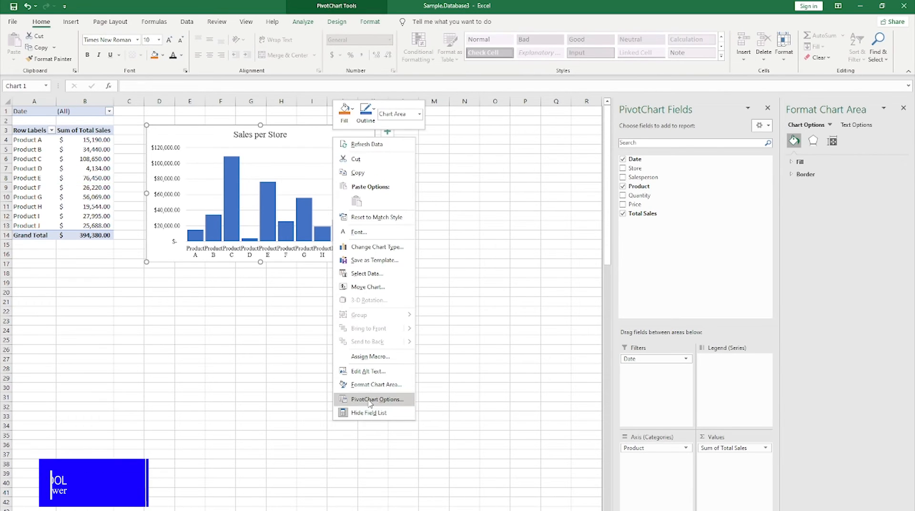
click(378, 248)
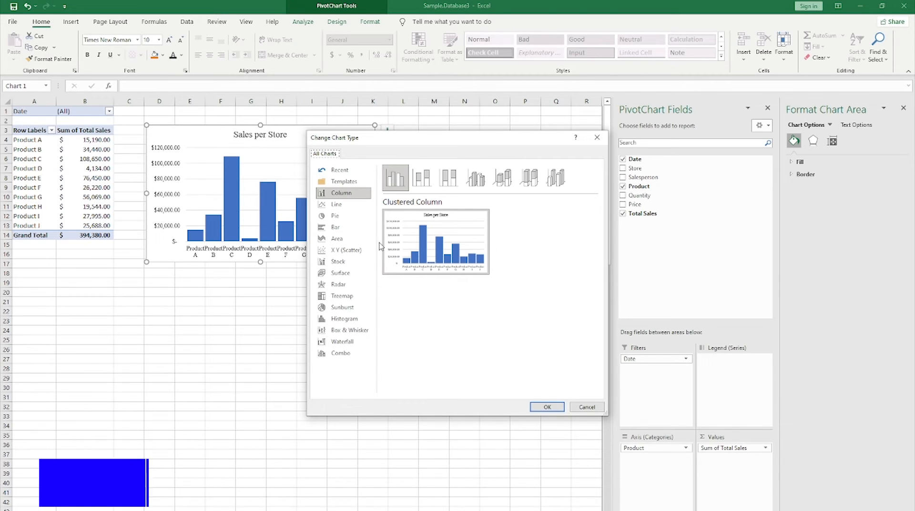
click(337, 230)
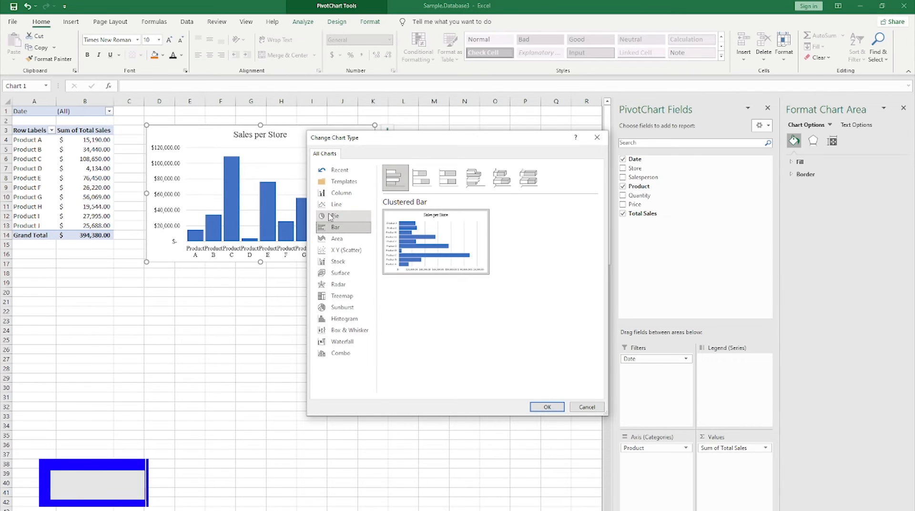
click(330, 217)
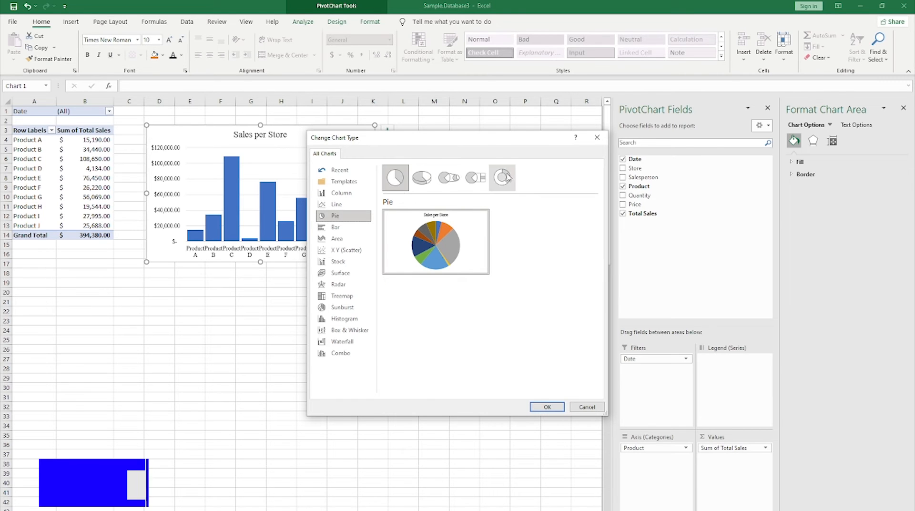
click(425, 180)
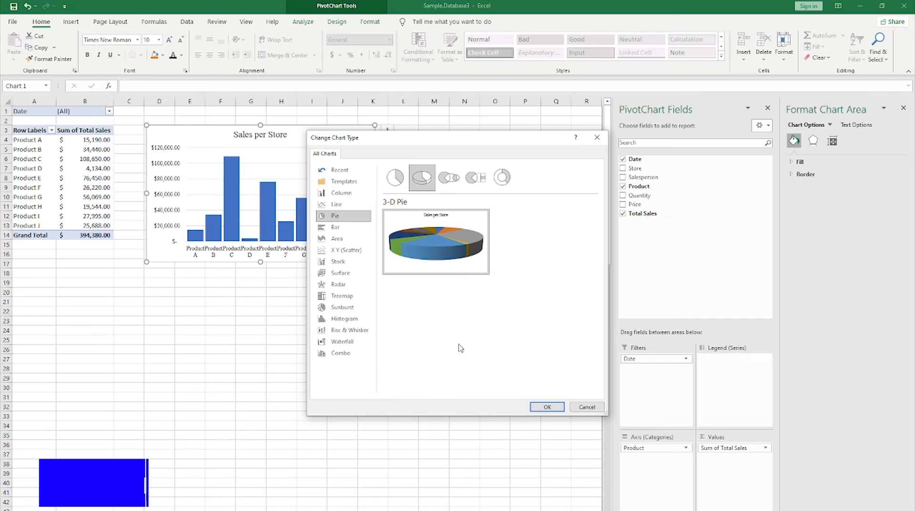
click(546, 405)
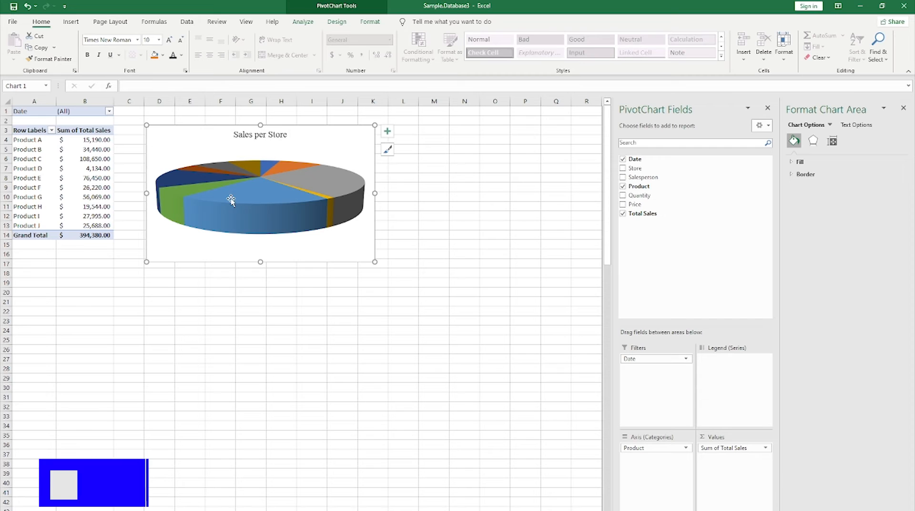
Change the pie chart's title to "Sales per Product".
click(248, 138)
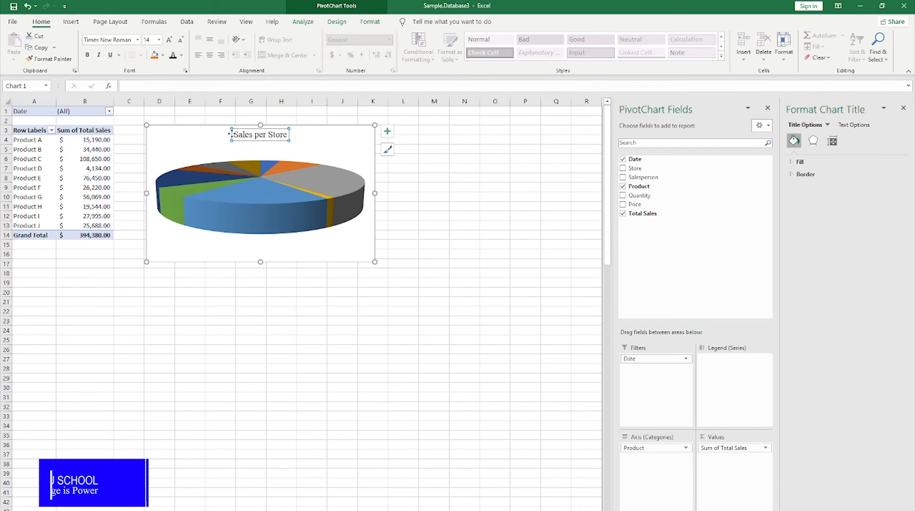
drag(235, 135, 288, 138)
text(Produ)
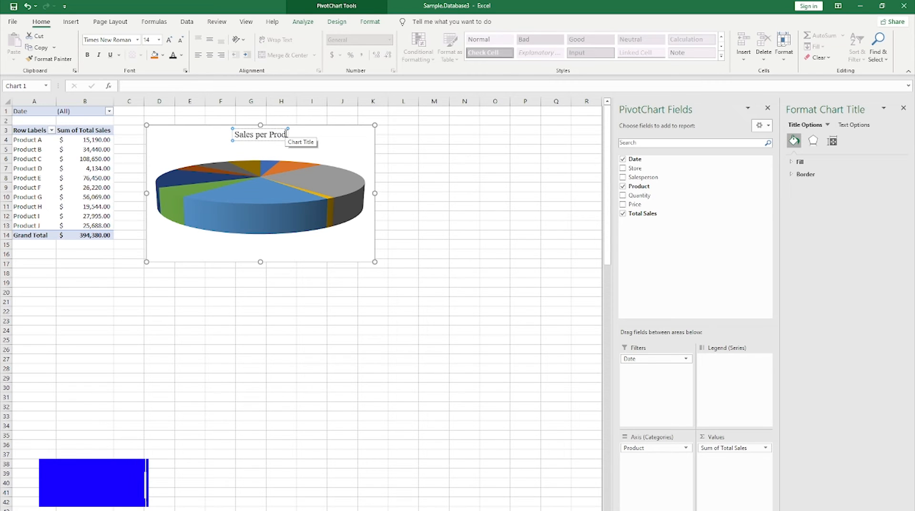
text(ct)
click(335, 205)
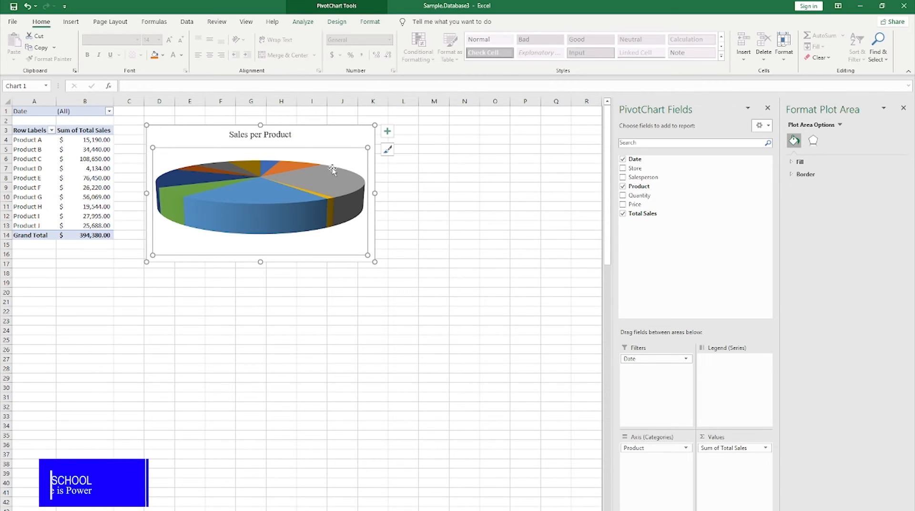
Add data labels showing the sales values to the pie series.
click(319, 187)
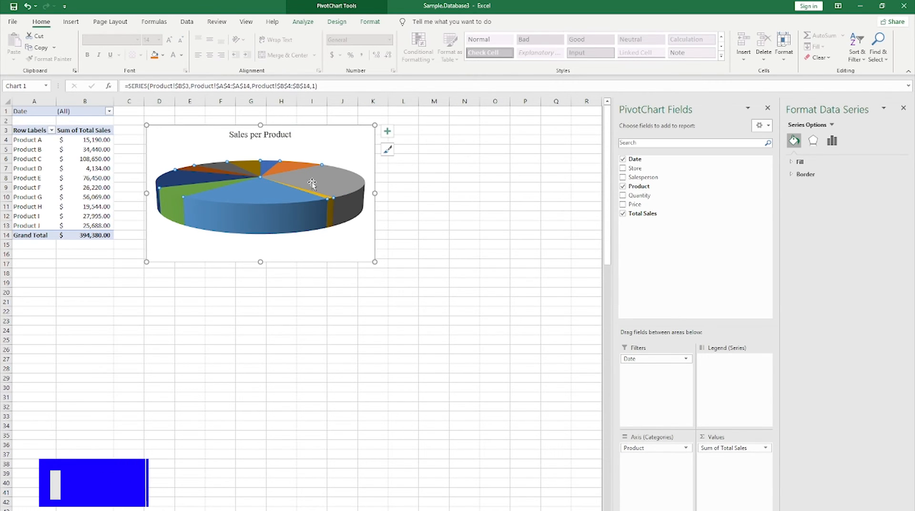
right_click(311, 183)
click(353, 287)
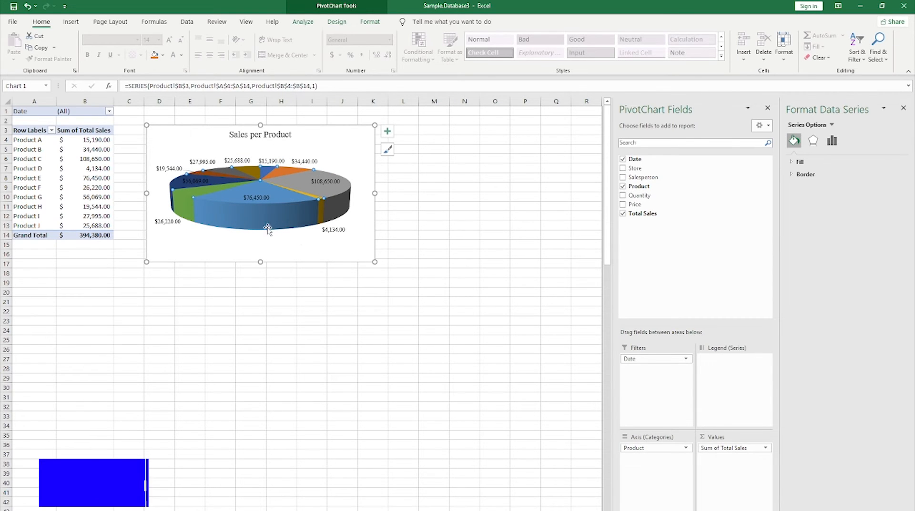
Extend the pie chart down to about row 20 and enlarge its plot area to nearly the chart's full width.
mouse_move(257, 261)
mouse_down()
mouse_move(257, 291)
mouse_move(262, 267)
mouse_up()
click(255, 259)
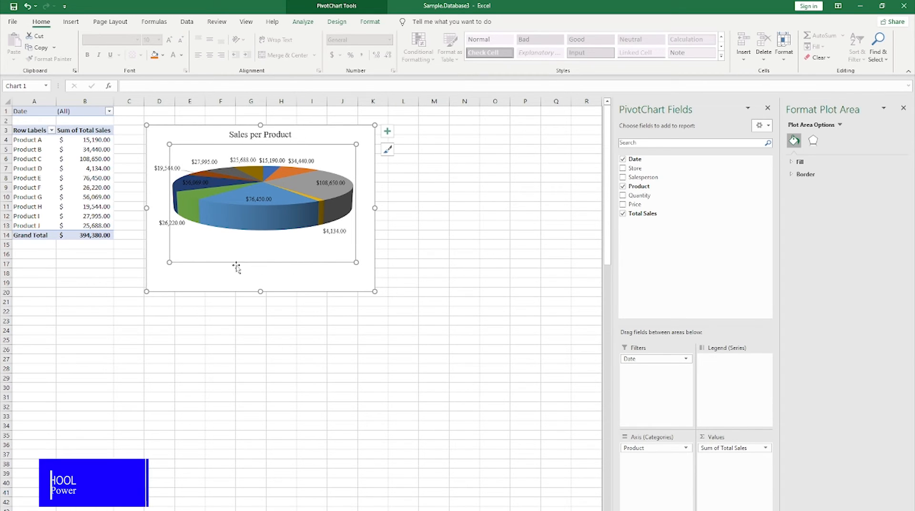
drag(169, 263, 147, 277)
drag(356, 277, 361, 288)
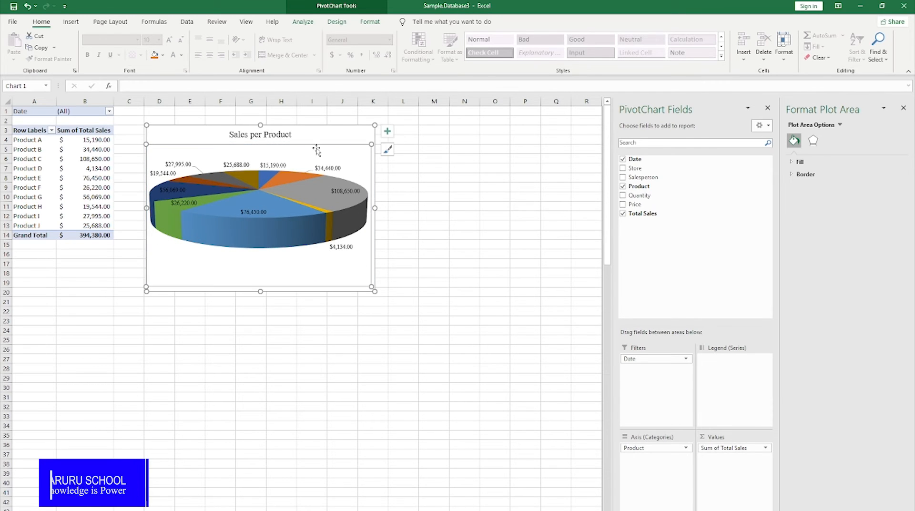
drag(285, 144, 285, 142)
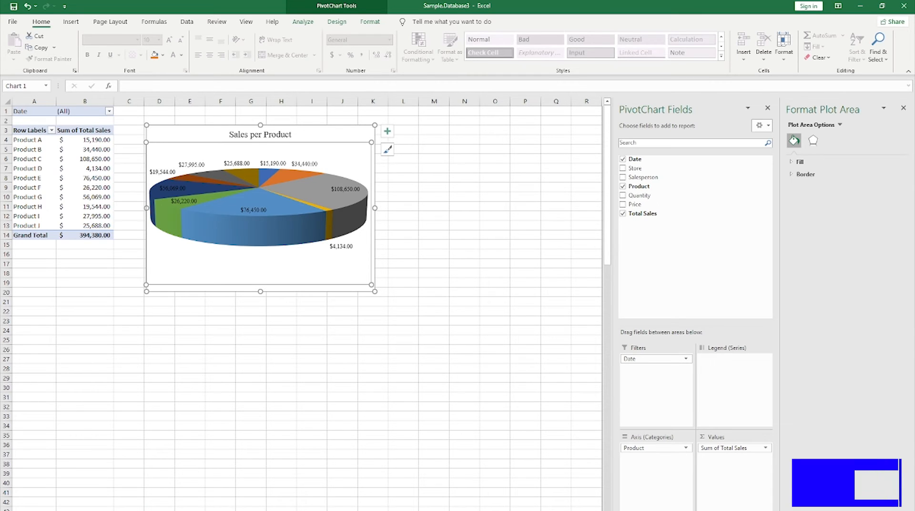
Create a copy of the Product sheet placed before the original and open the copy's name for editing.
right_click(63, 510)
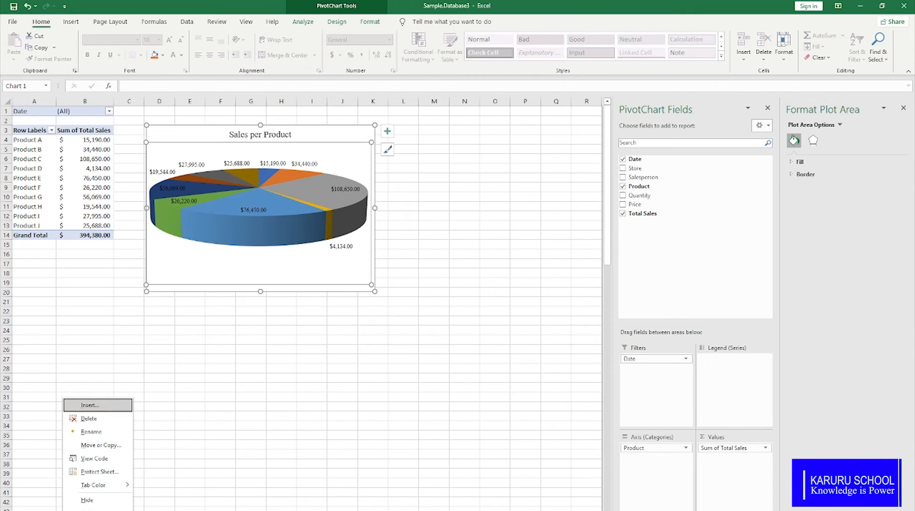
click(102, 445)
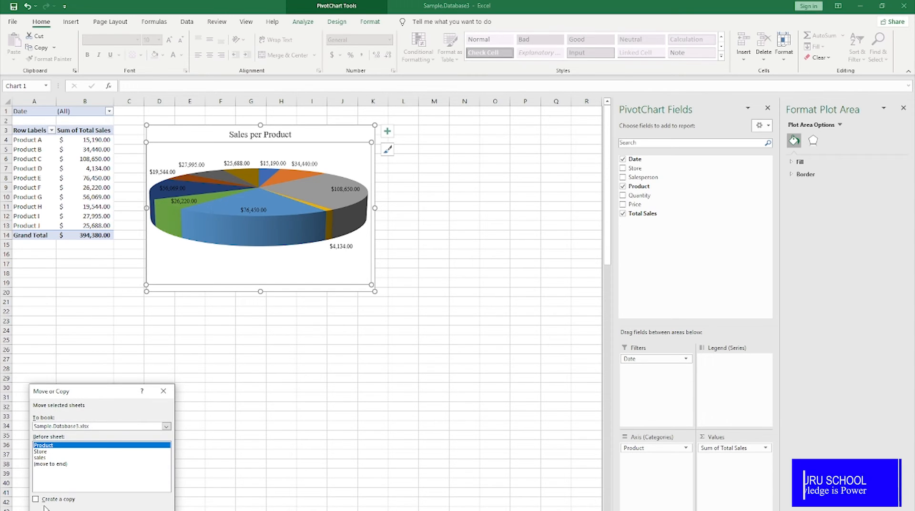
click(37, 500)
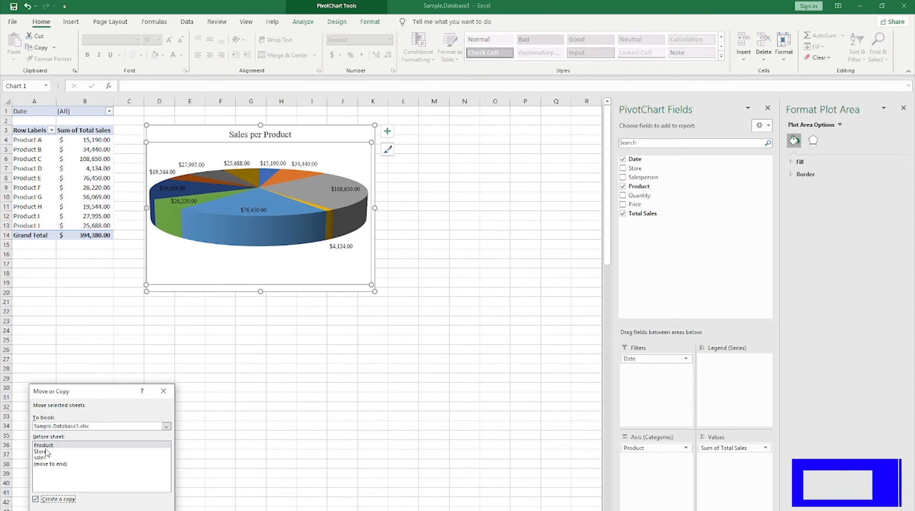
key(Return)
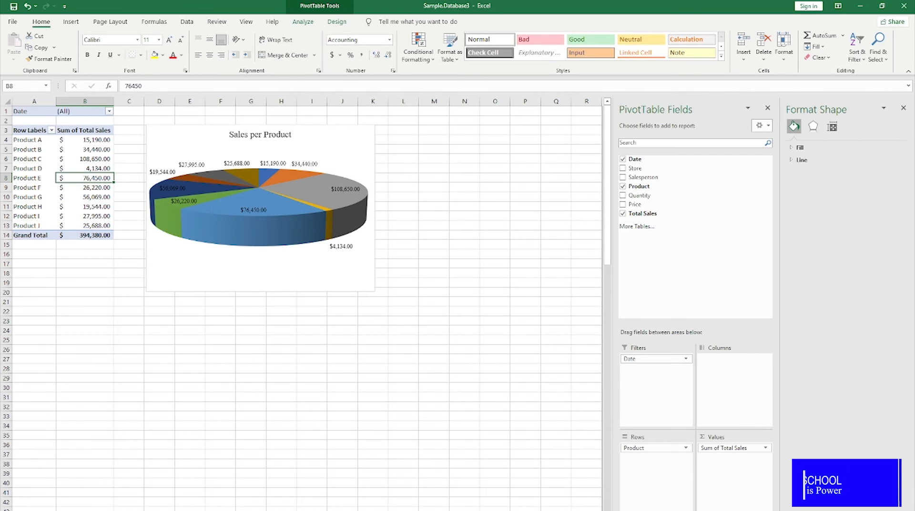
right_click(65, 510)
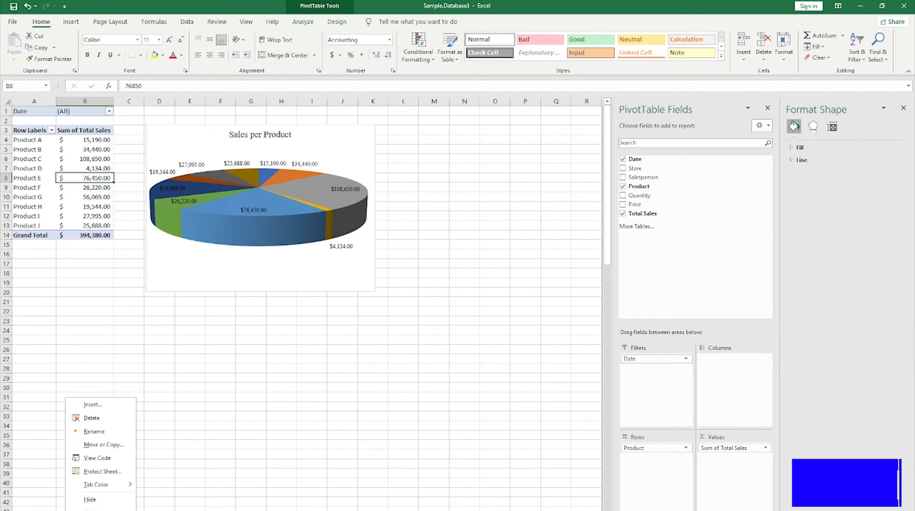
click(101, 432)
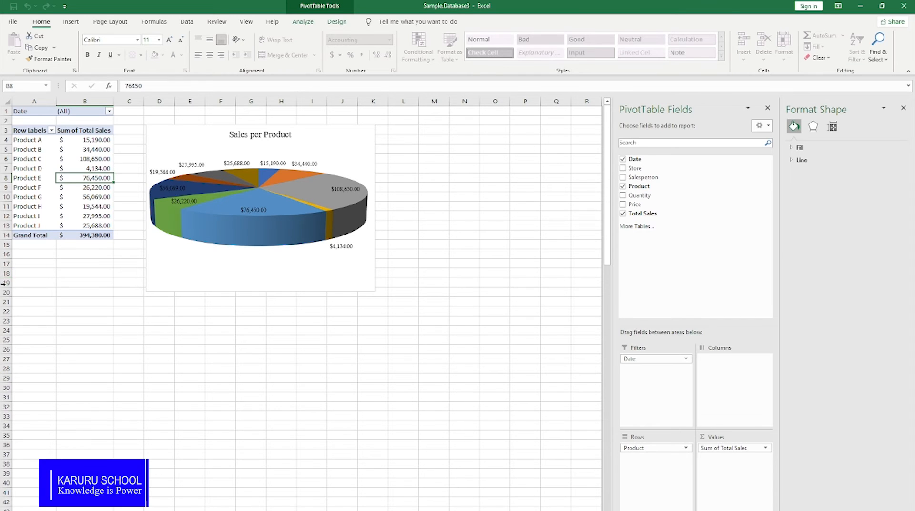
Name the copied PivotTable "SalesePerson".
click(109, 159)
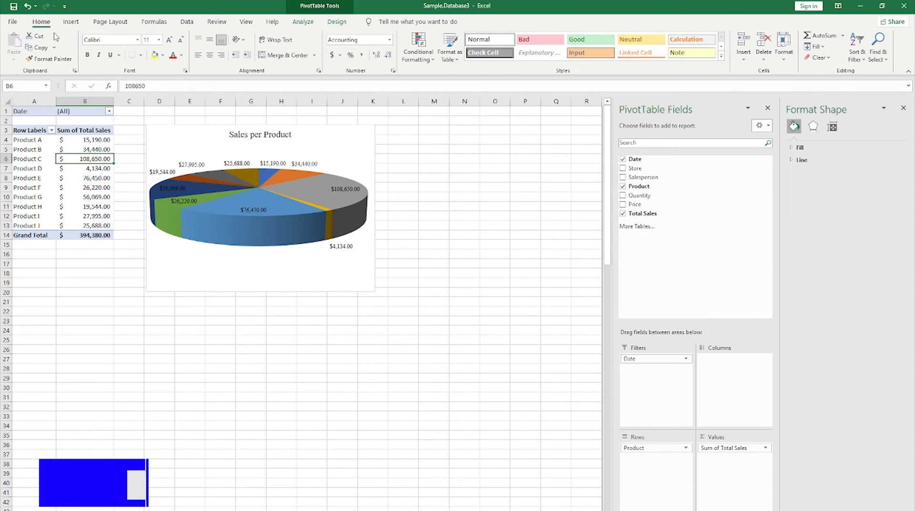
click(301, 24)
click(28, 48)
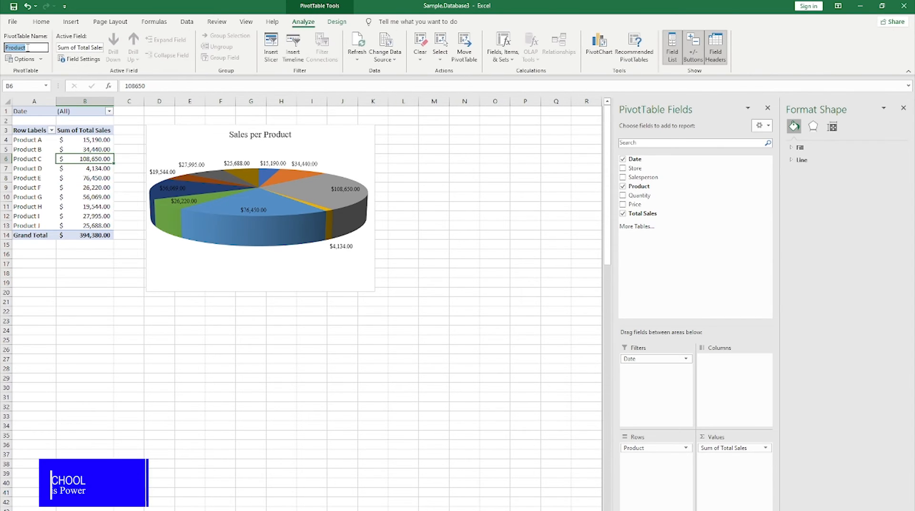
text(SalesP)
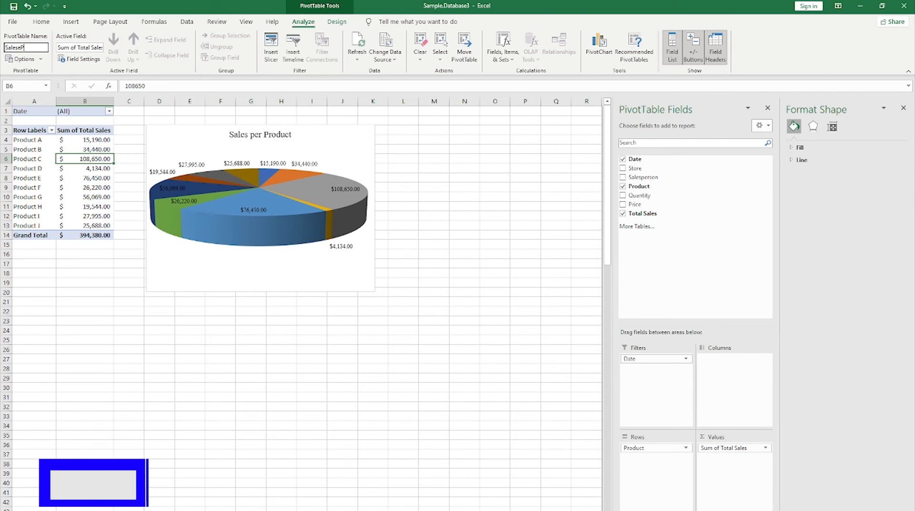
text(n)
click(129, 368)
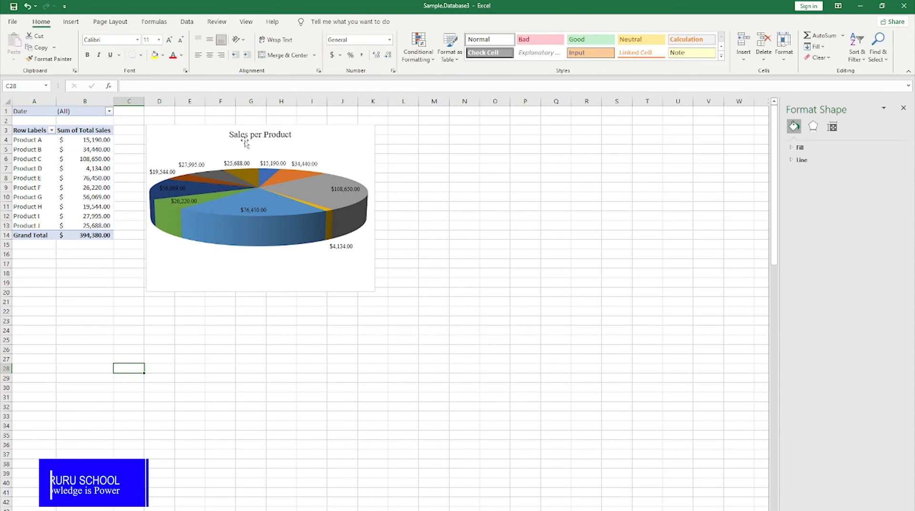
Replace Product with Salesperson as the PivotTable's row field.
click(89, 188)
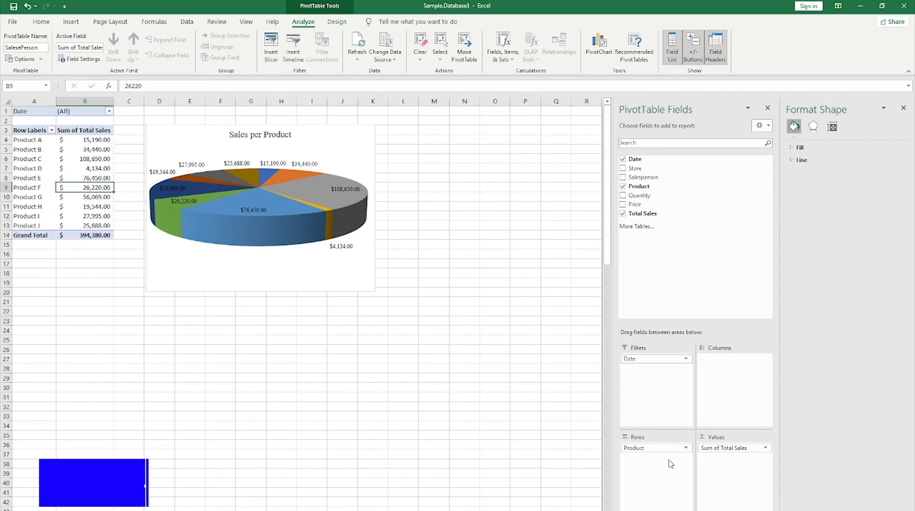
click(622, 186)
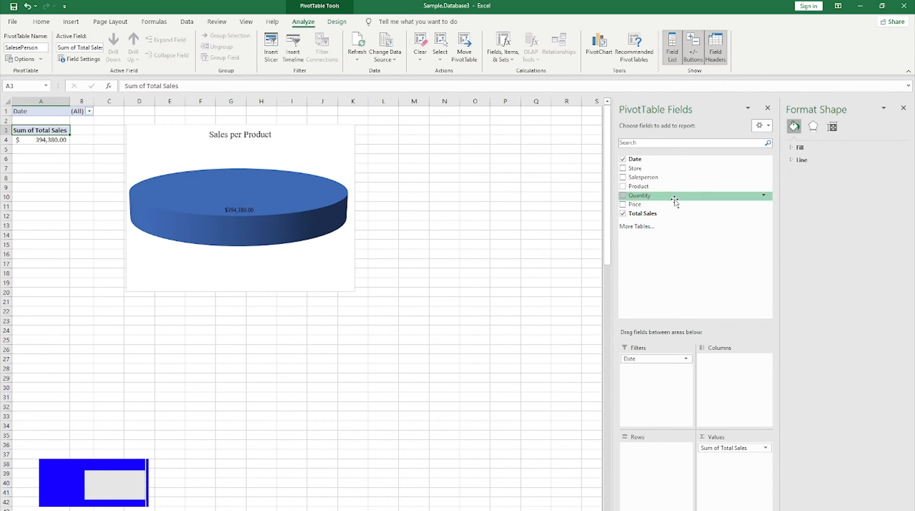
click(623, 178)
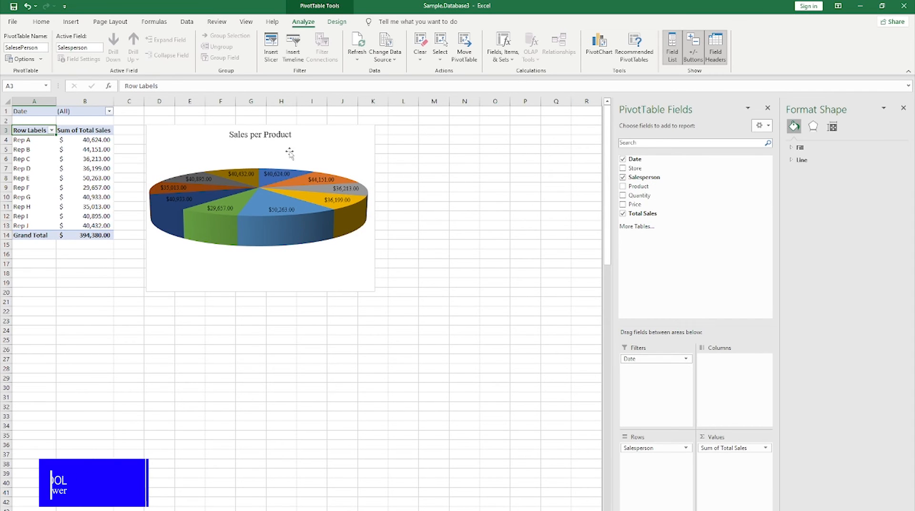
Change the salesperson PivotChart to a Clustered Bar chart and extend its height down to about row 27.
right_click(334, 149)
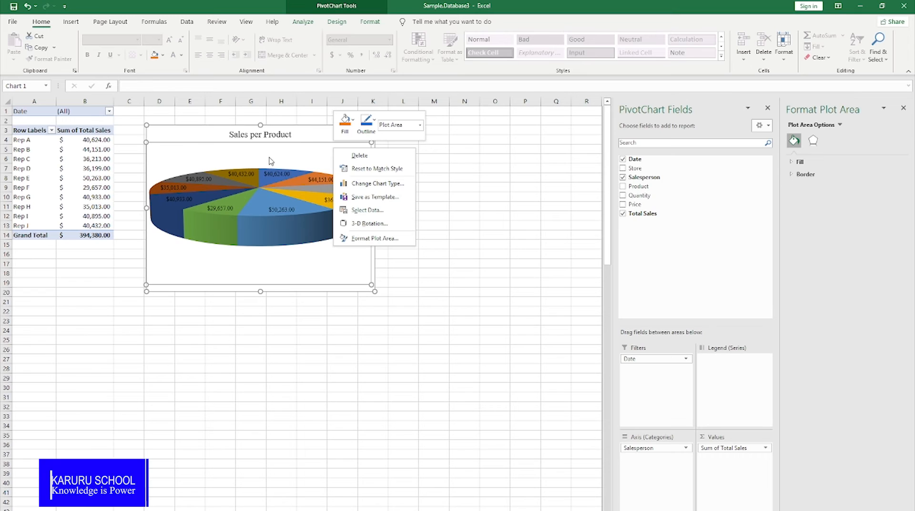
key(Escape)
right_click(309, 135)
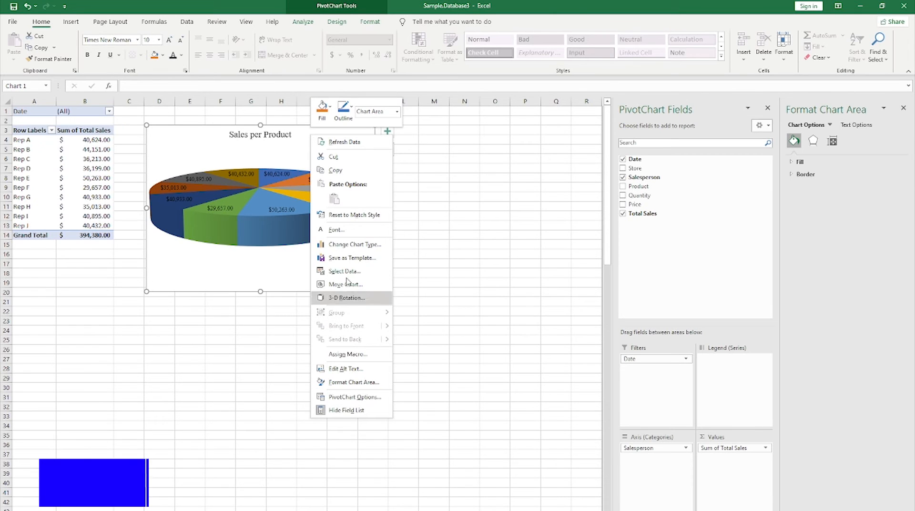
click(353, 244)
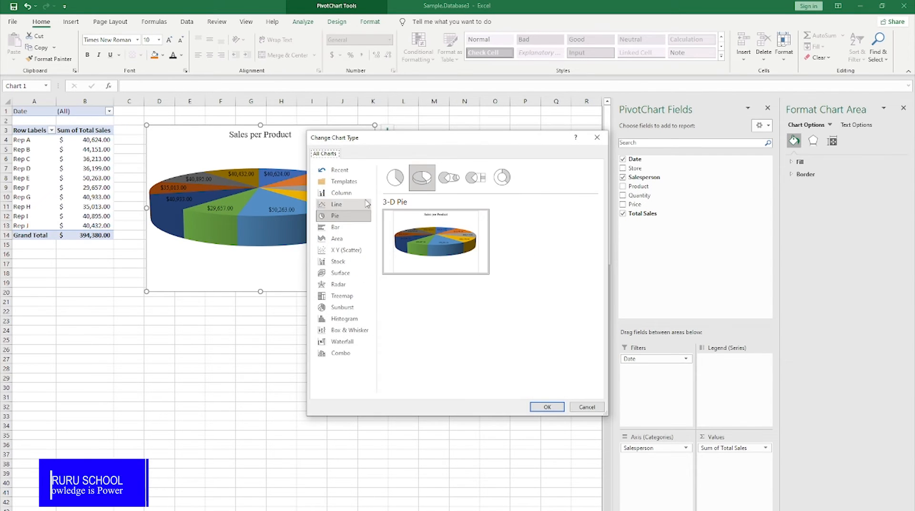
click(336, 228)
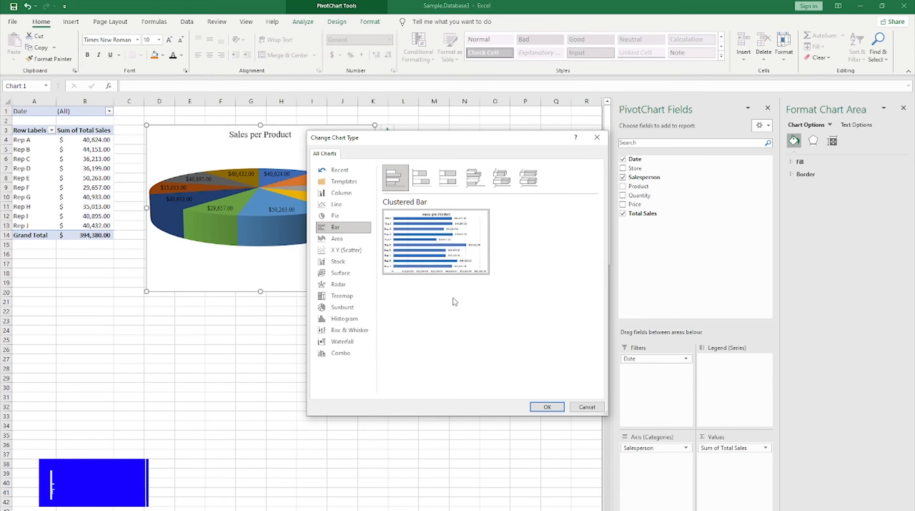
click(547, 407)
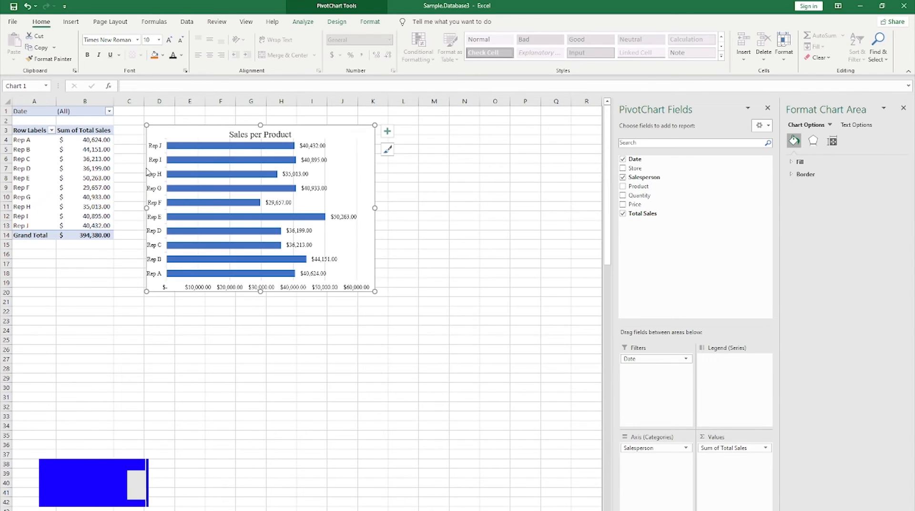
drag(260, 292, 260, 359)
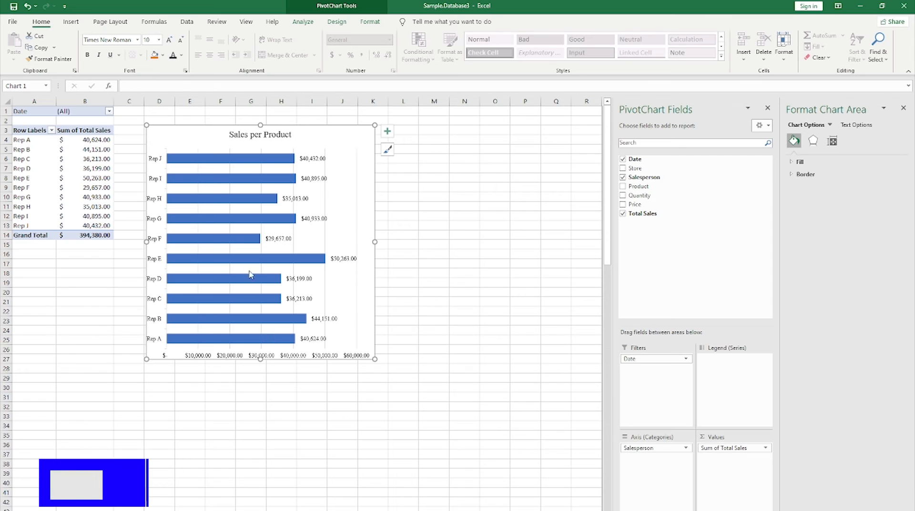
Change the salesperson PivotChart's title to "Sales per SalesPerson".
click(228, 134)
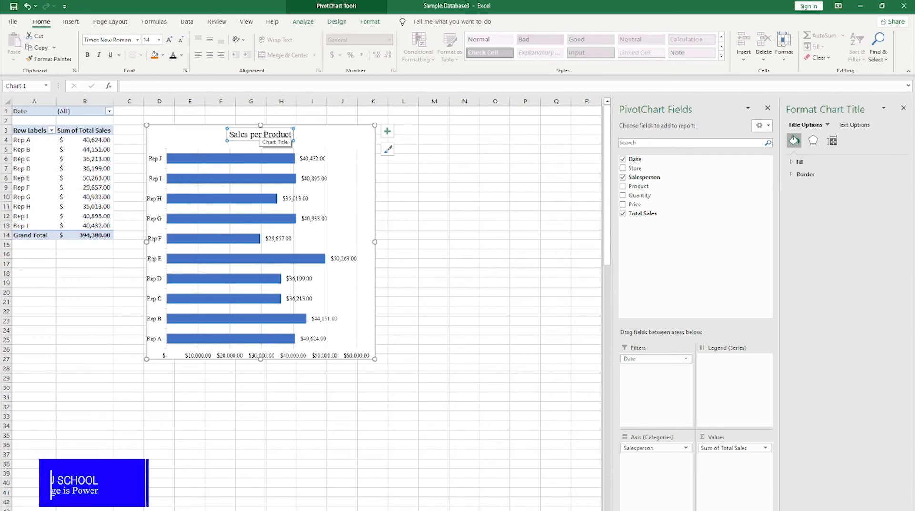
double_click(288, 134)
text(SalesPerso)
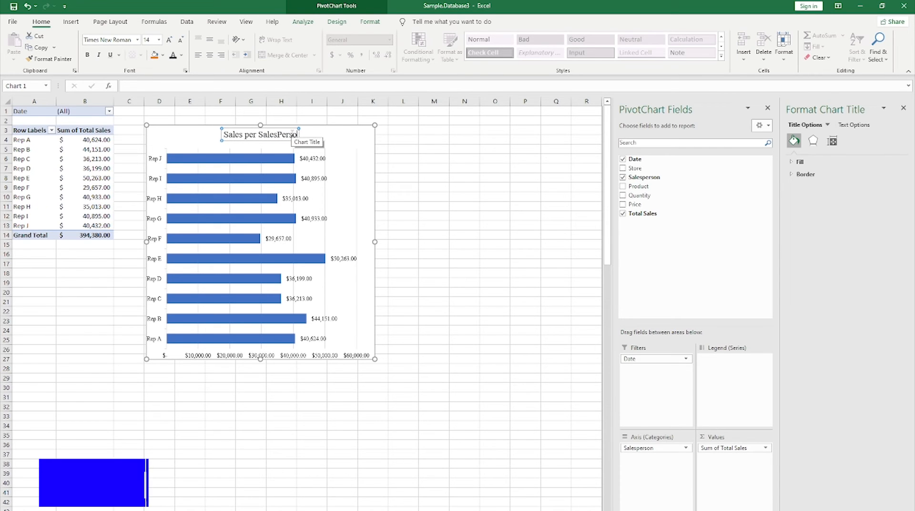
text(n)
click(434, 444)
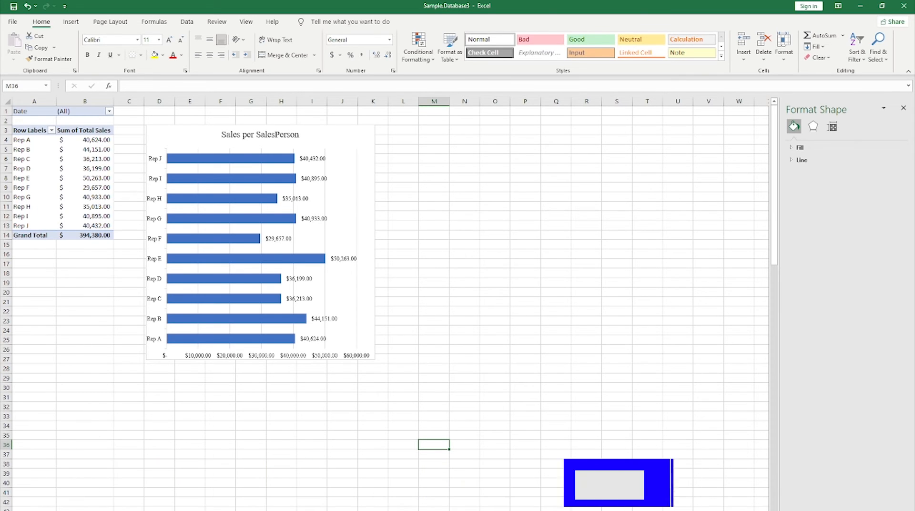
Switch to the blank worksheet and open its sheet name for editing.
key(ctrl+Page_Down)
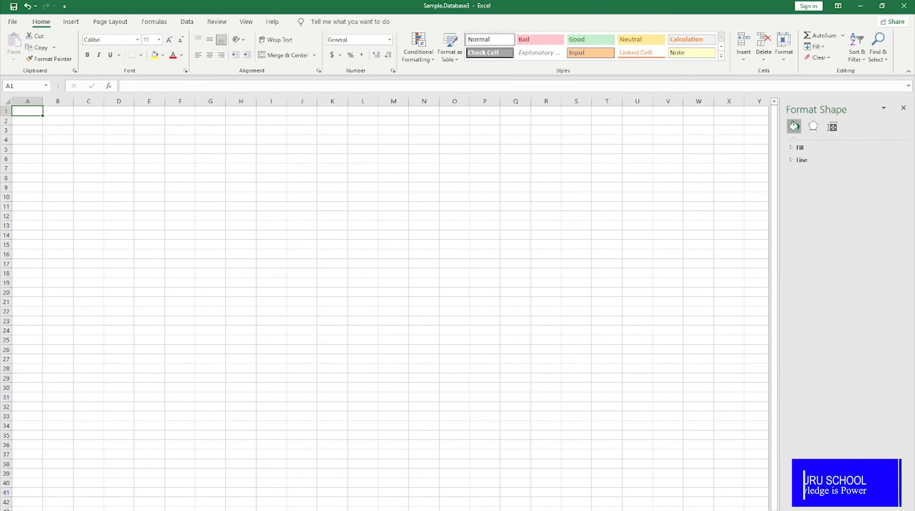
right_click(69, 508)
click(102, 430)
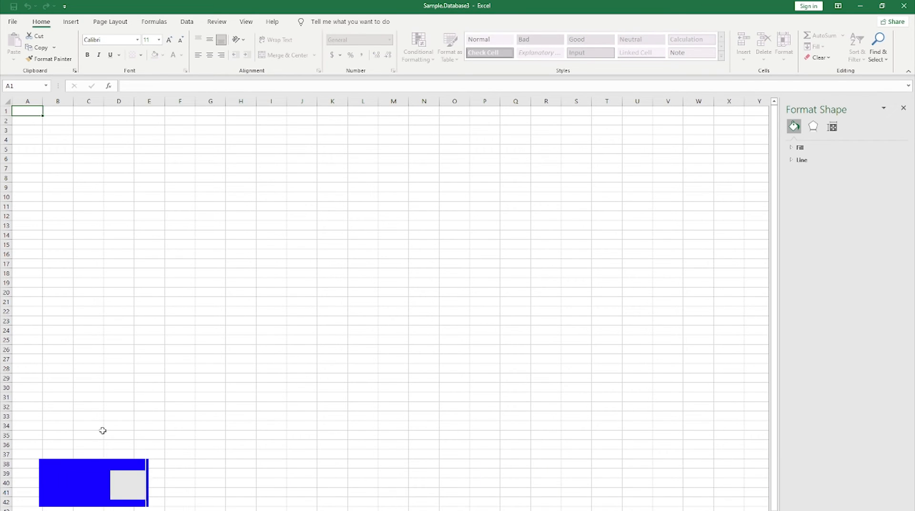
Cut the Sales per SalesPerson chart from its sheet and paste it at cell B3 of the blank worksheet.
click(43, 509)
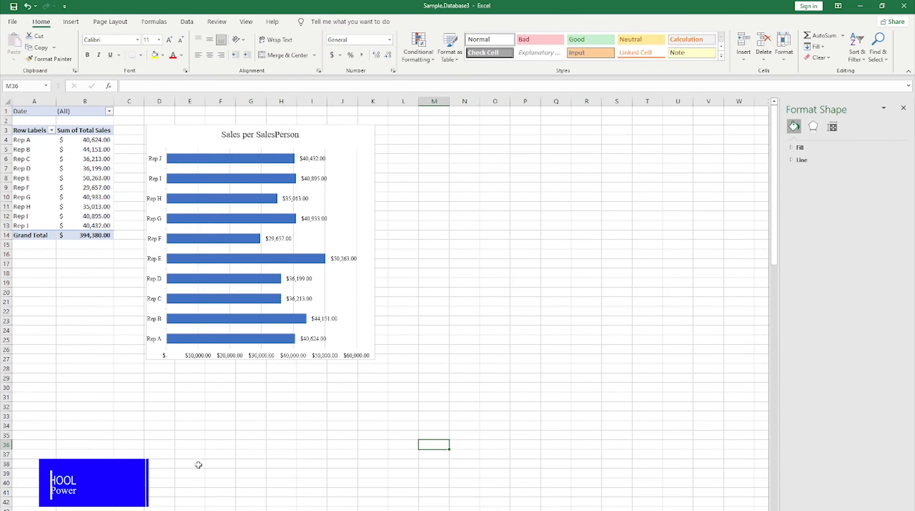
click(81, 509)
click(112, 509)
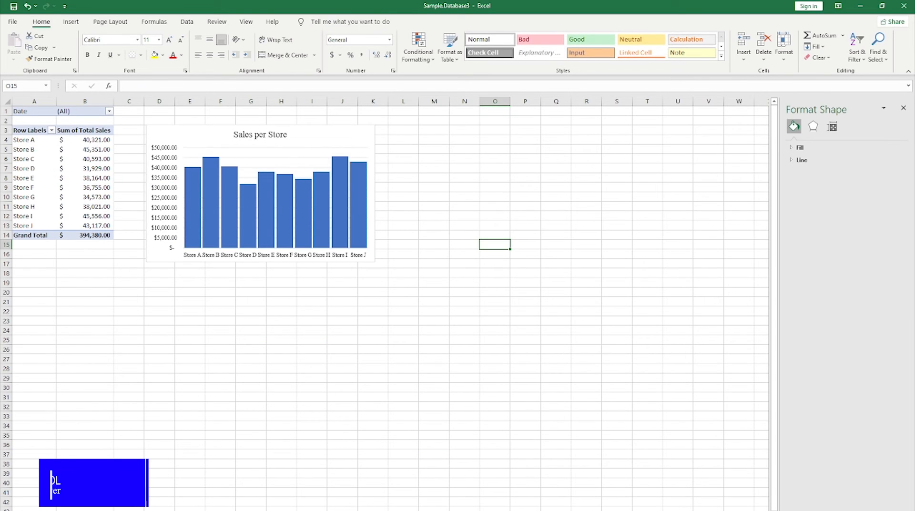
click(81, 508)
click(43, 509)
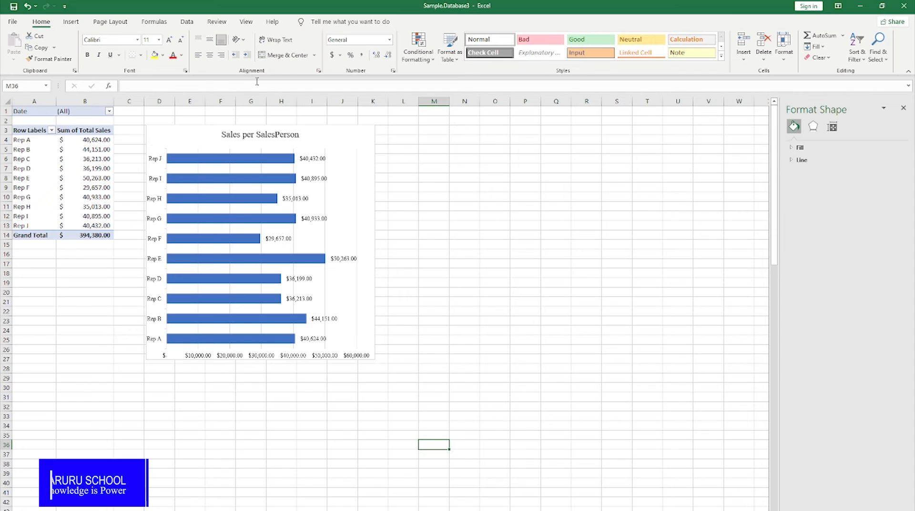
click(209, 136)
right_click(207, 135)
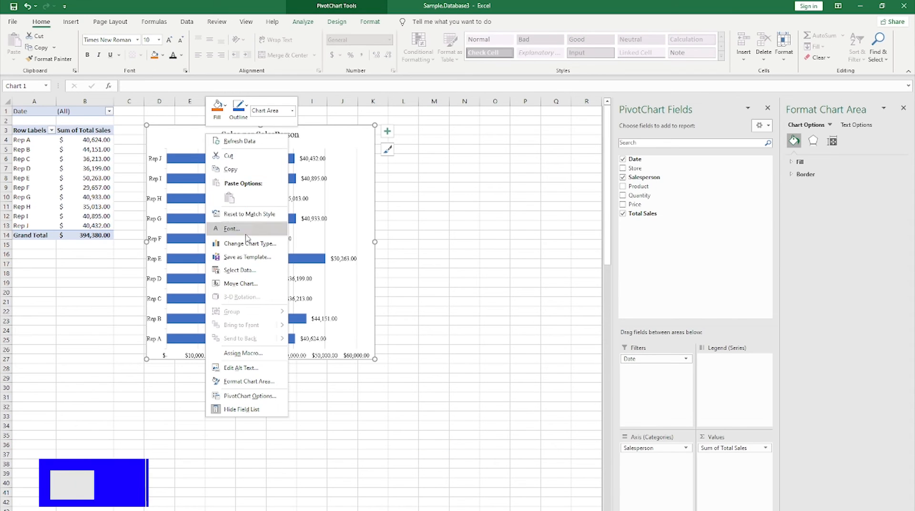
click(236, 159)
click(114, 509)
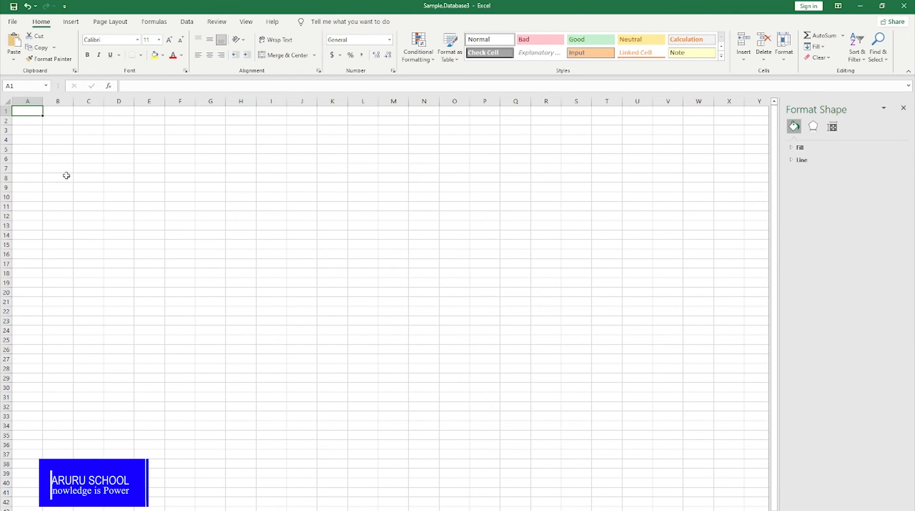
right_click(63, 132)
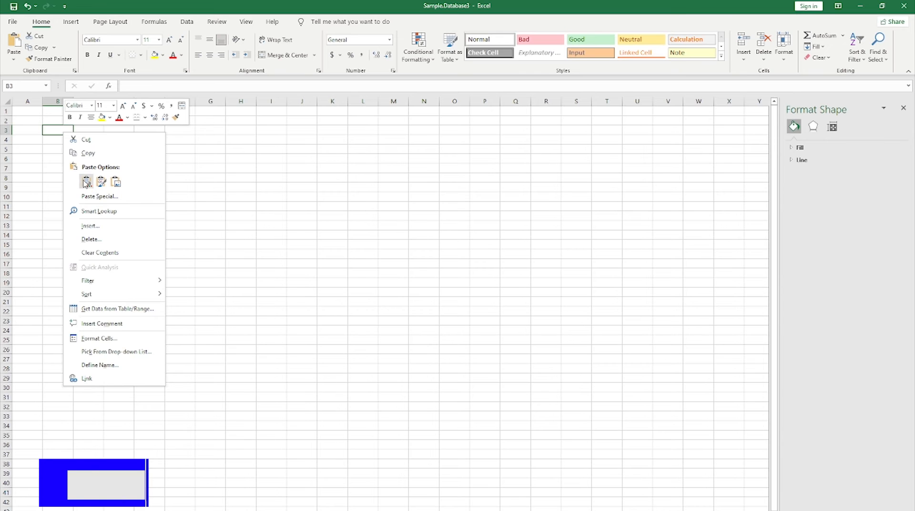
click(81, 180)
Cut the Sales per Product pie chart from its sheet and paste it at J3 beside the salesperson chart.
click(95, 509)
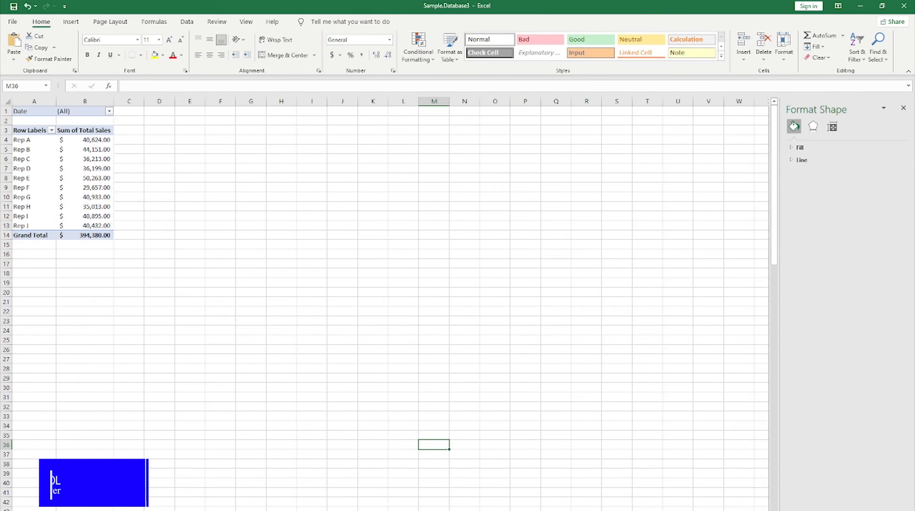
click(191, 510)
right_click(342, 141)
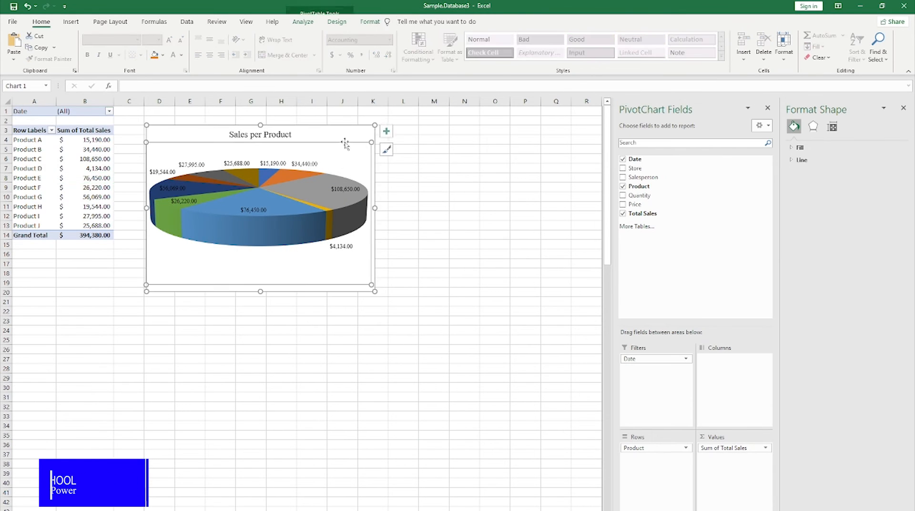
right_click(334, 134)
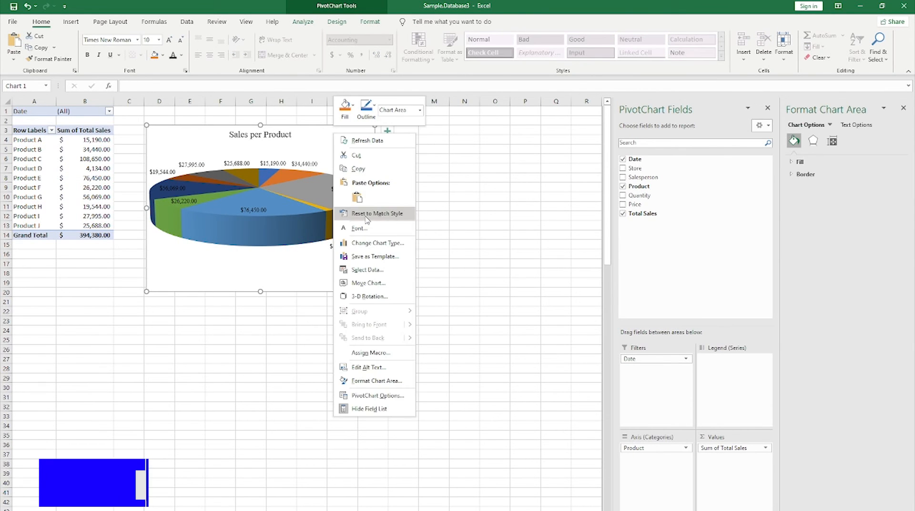
click(357, 155)
click(165, 510)
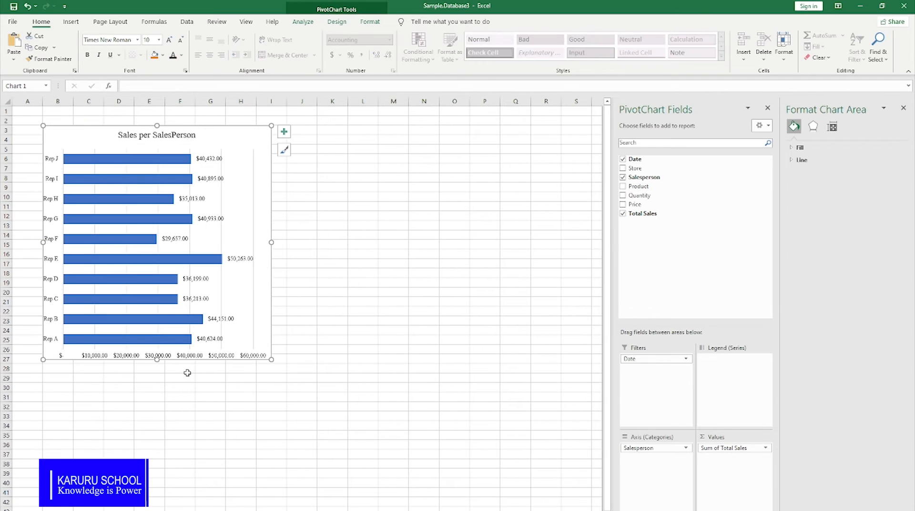
click(298, 136)
right_click(299, 134)
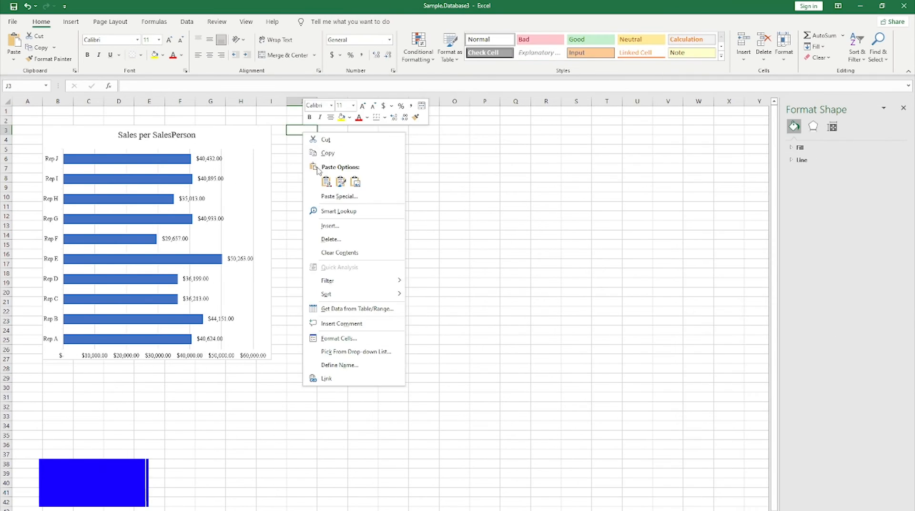
click(313, 180)
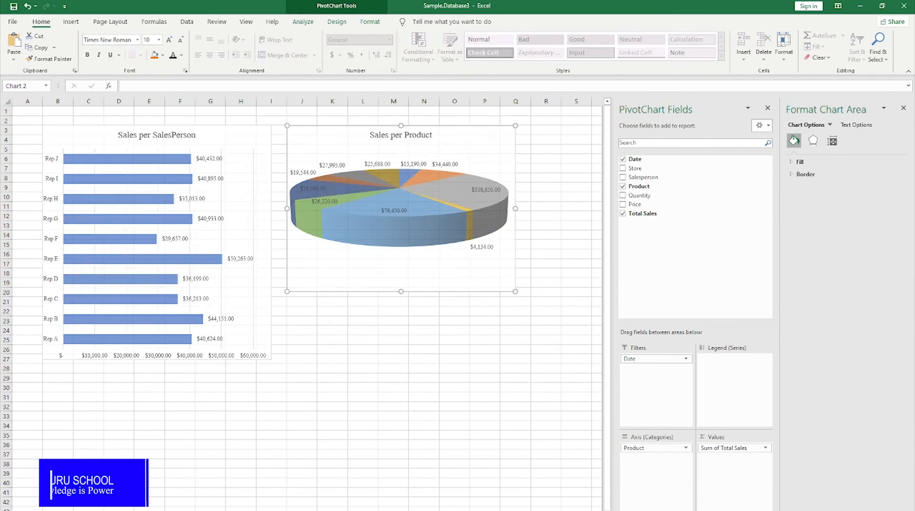
Cut the Sales per Store chart from its sheet and paste it at R3 beside the product chart.
click(119, 510)
click(316, 138)
right_click(316, 138)
click(343, 143)
click(190, 510)
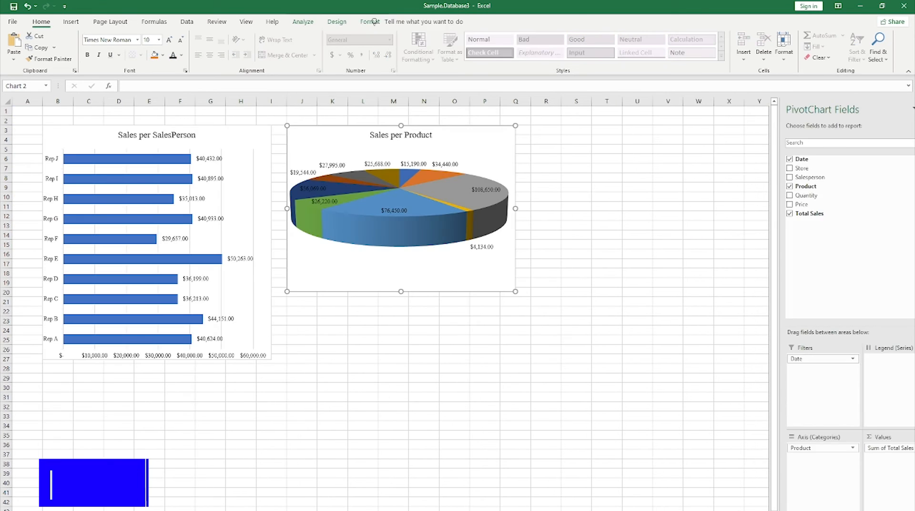
click(550, 133)
right_click(550, 132)
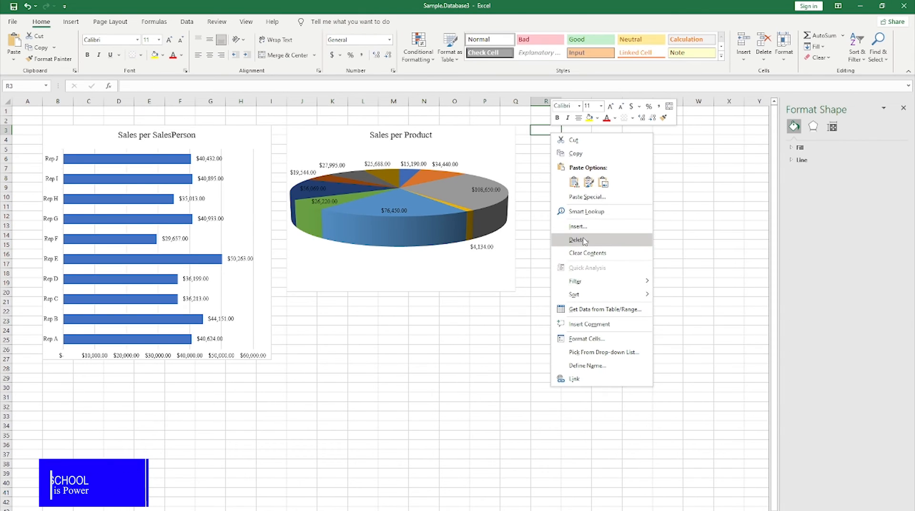
click(539, 179)
Extend the Sales per Product chart's height down to about row 27 to match the salesperson chart.
click(533, 358)
click(394, 287)
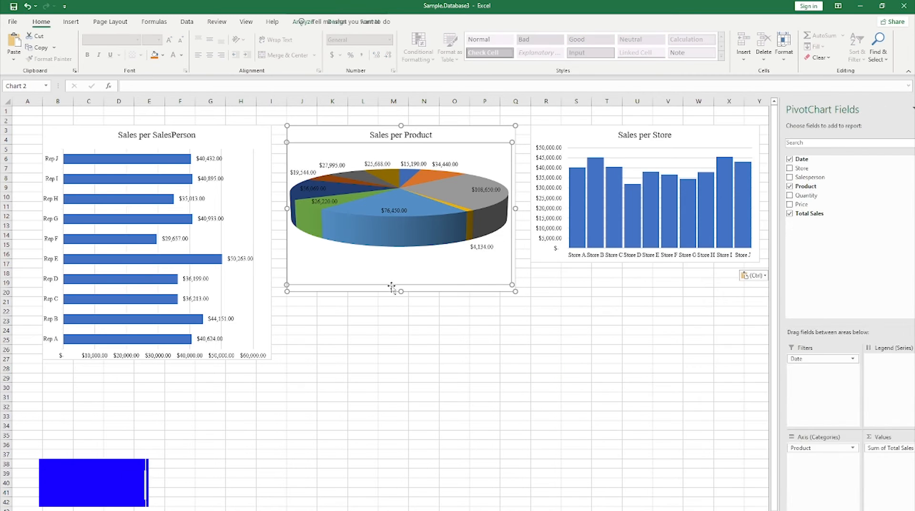
click(402, 292)
drag(400, 332, 399, 360)
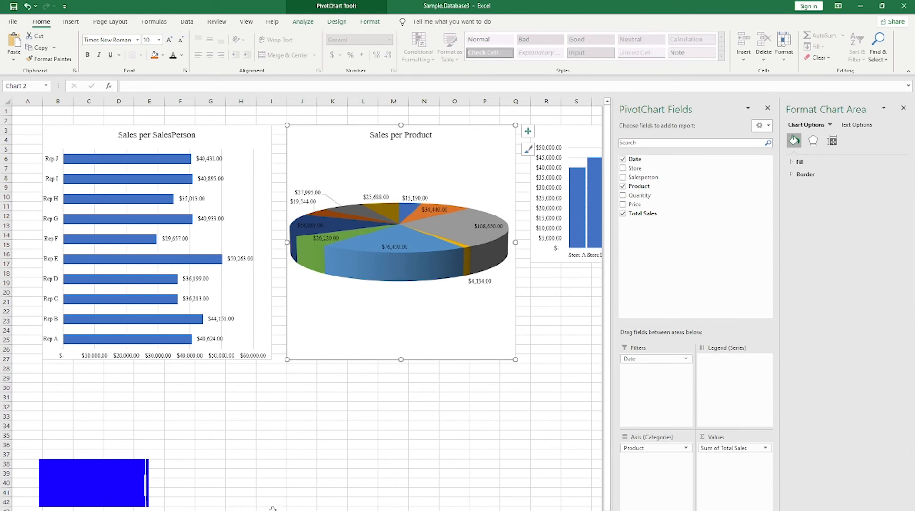
Extend the Sales per Store chart down to about row 27 and widen it to the end of column Y.
scroll(416, 470, right, 5)
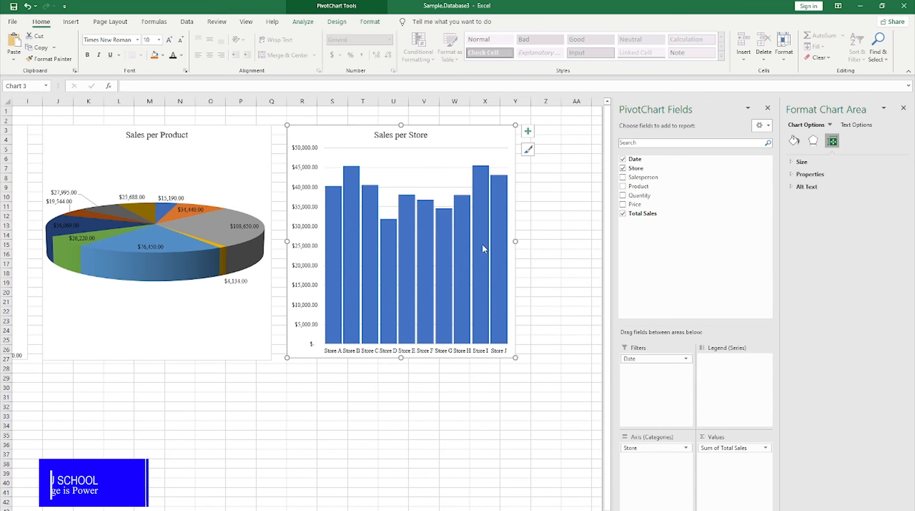
drag(515, 241, 532, 240)
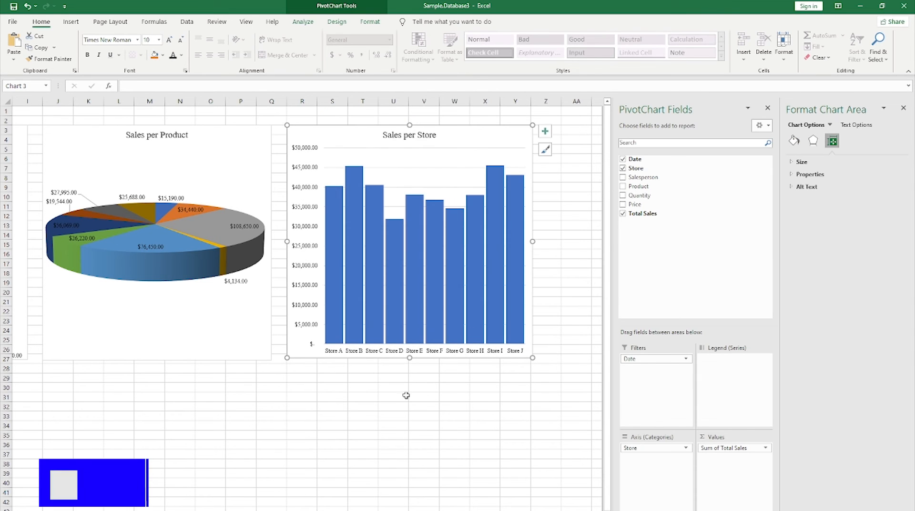
scroll(307, 304, left, 4)
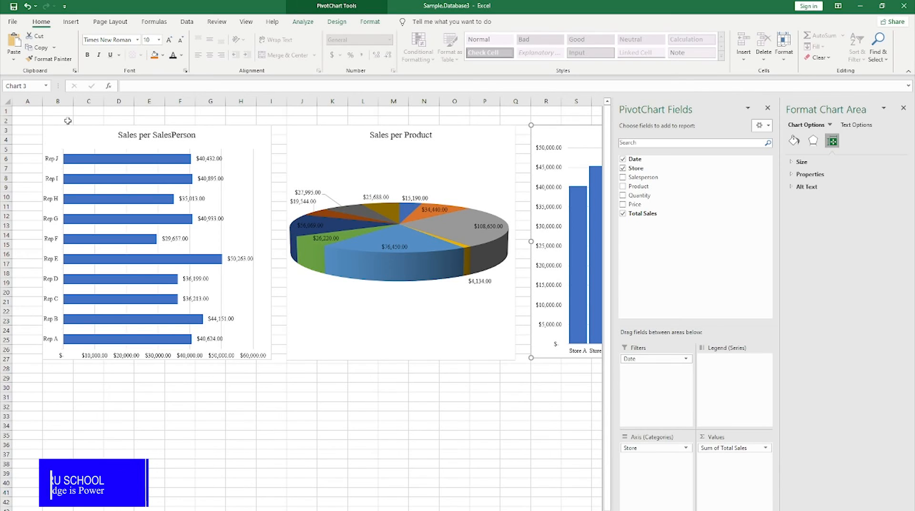
Set the gap width of the bars in the Sales per SalesPerson chart to 15%.
click(120, 162)
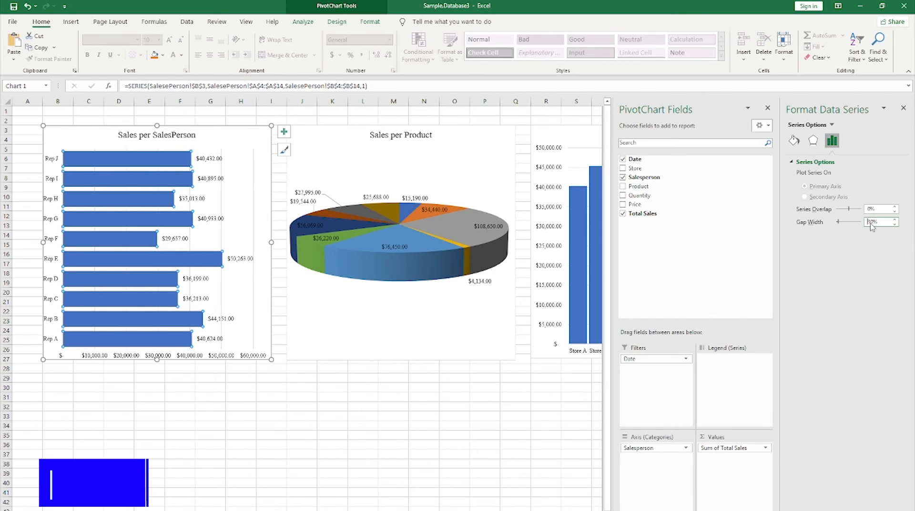
drag(874, 223, 862, 223)
text(15)
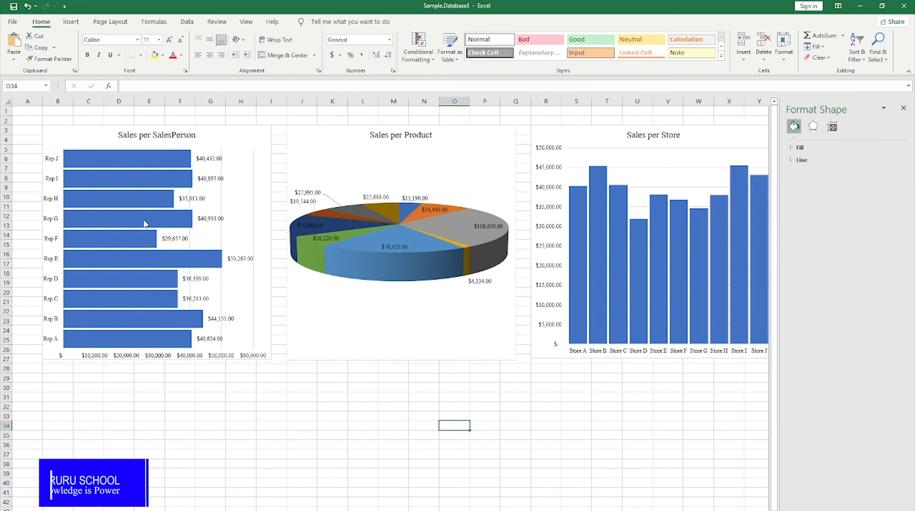
Shift the salesperson and product charts toward the store chart so the three charts sit side by side without gaps.
drag(236, 132, 248, 131)
click(495, 135)
drag(495, 134, 510, 135)
Fill the header band A1:Y2 above the charts with a gray theme color.
click(28, 111)
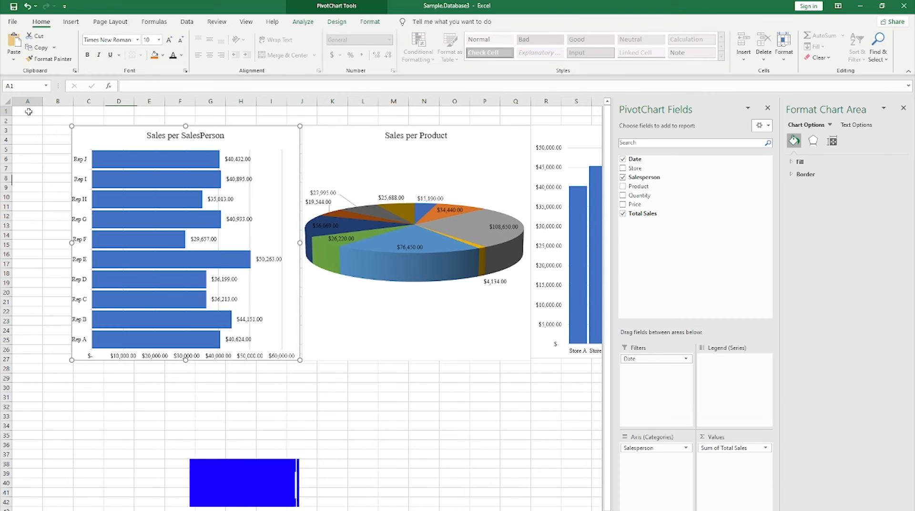
drag(28, 112, 585, 118)
click(162, 55)
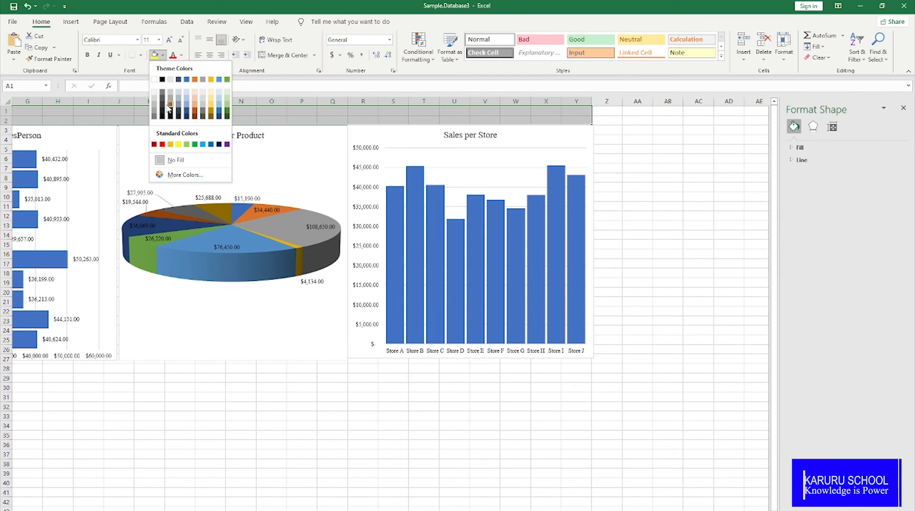
click(162, 108)
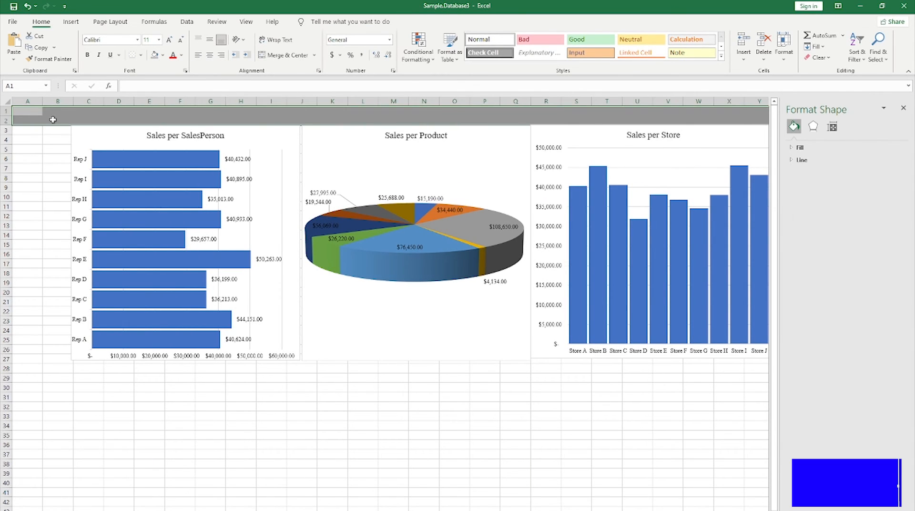
Enter the title "Summary of Sales fot the year" in B2 and format it in white at font size 28.
click(53, 120)
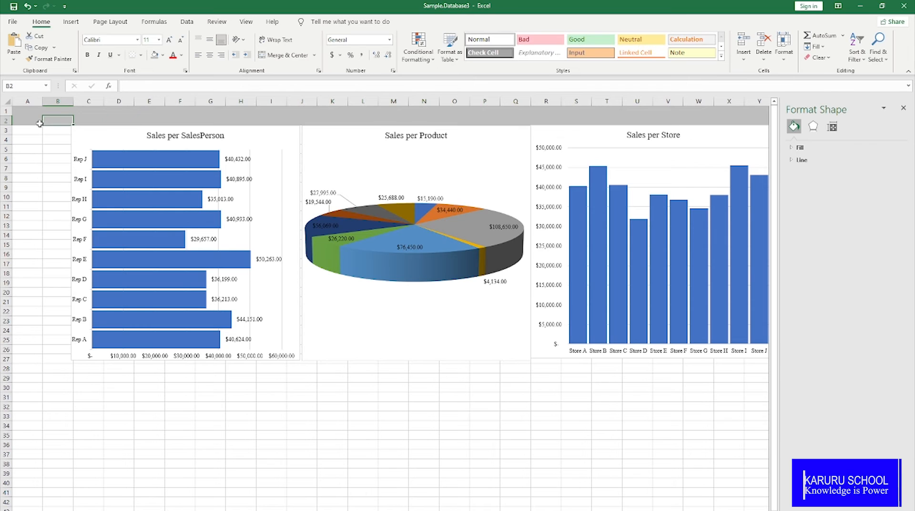
text(Summary of Sales fot the)
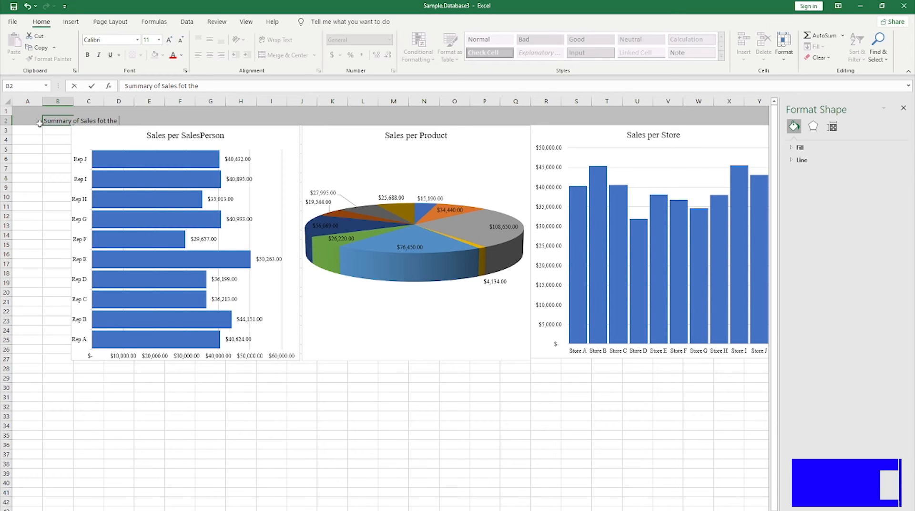
drag(48, 120, 126, 119)
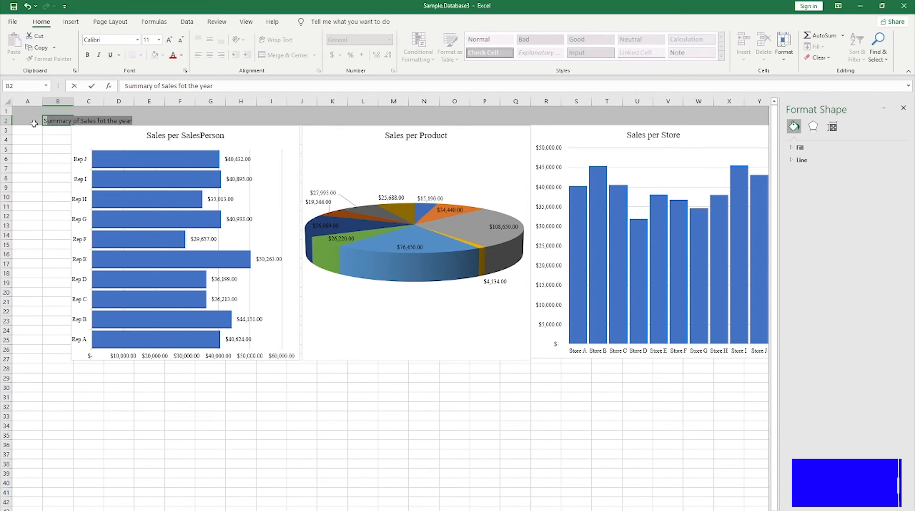
click(159, 41)
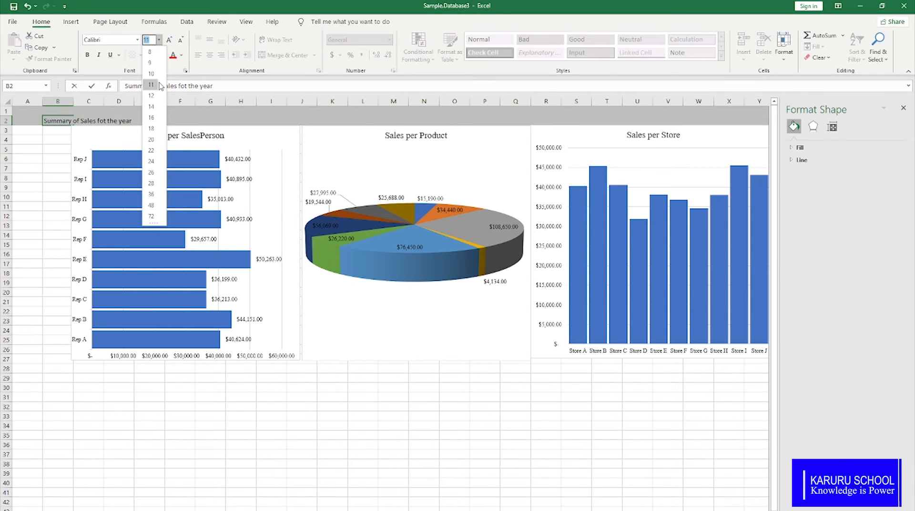
click(152, 184)
click(182, 56)
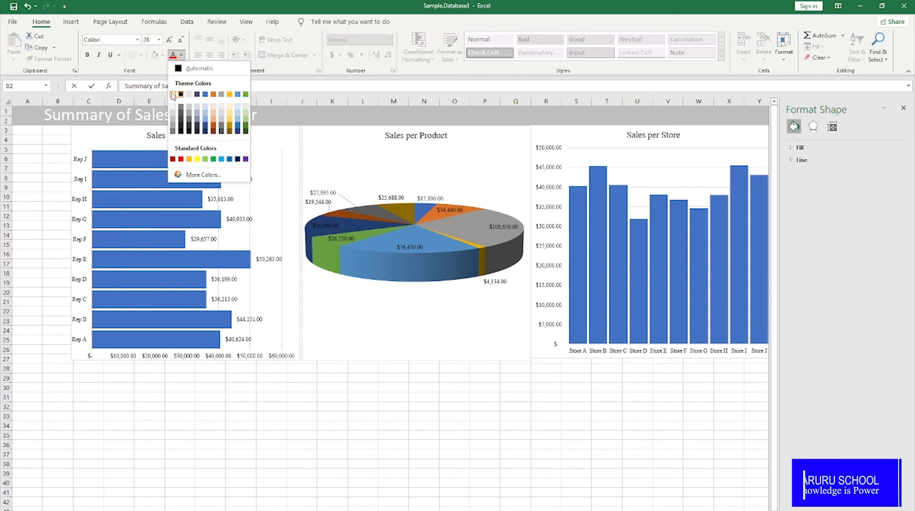
click(189, 94)
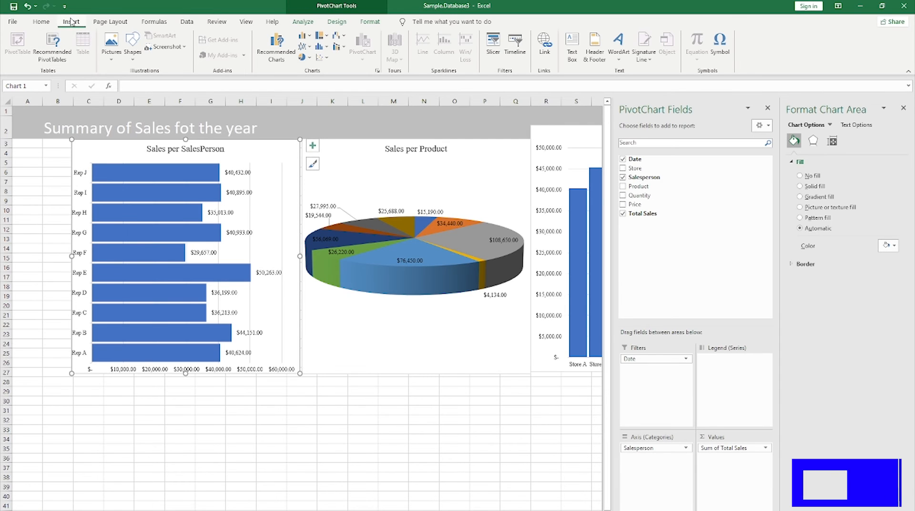
Insert slicers for the Store, Salesperson and Product fields from the Sales per SalesPerson chart.
click(493, 48)
drag(224, 152, 434, 137)
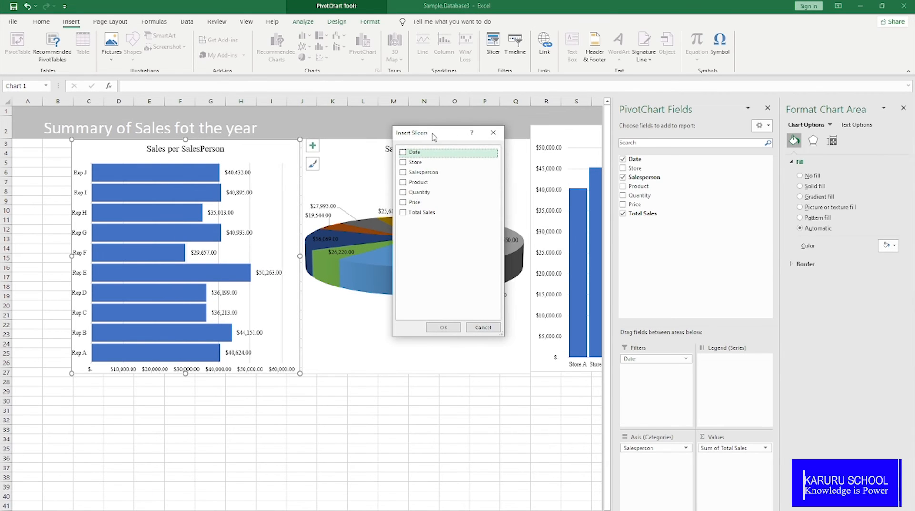
click(403, 162)
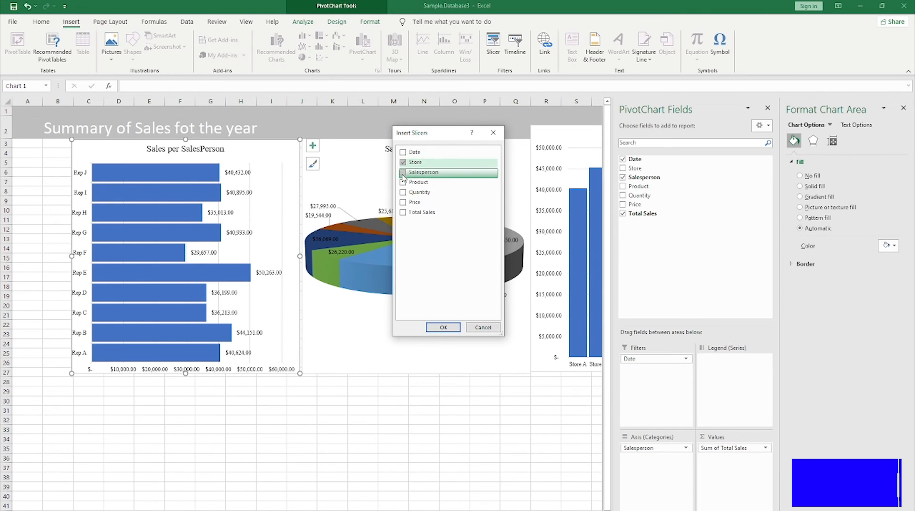
click(404, 172)
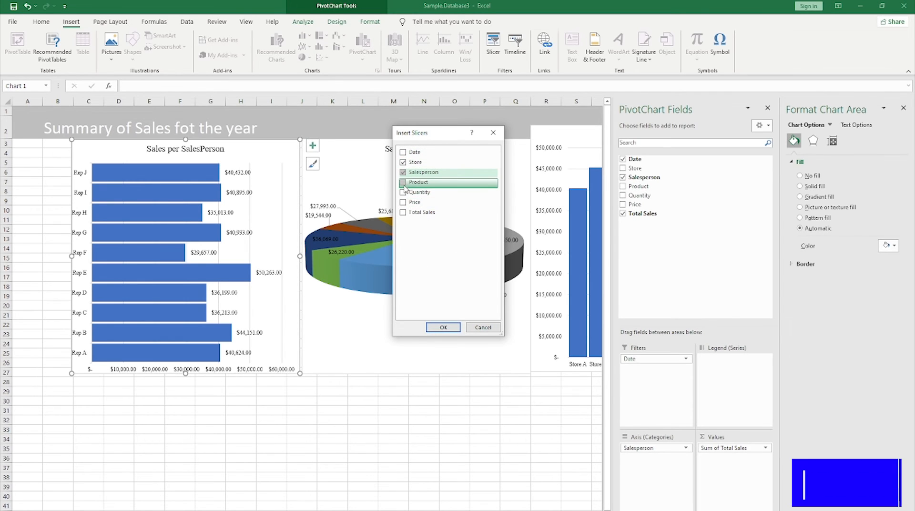
click(404, 184)
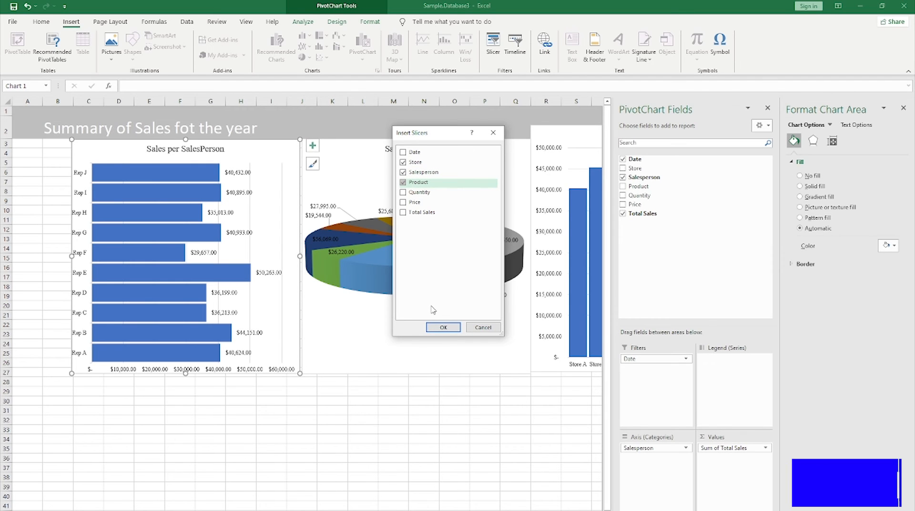
click(443, 327)
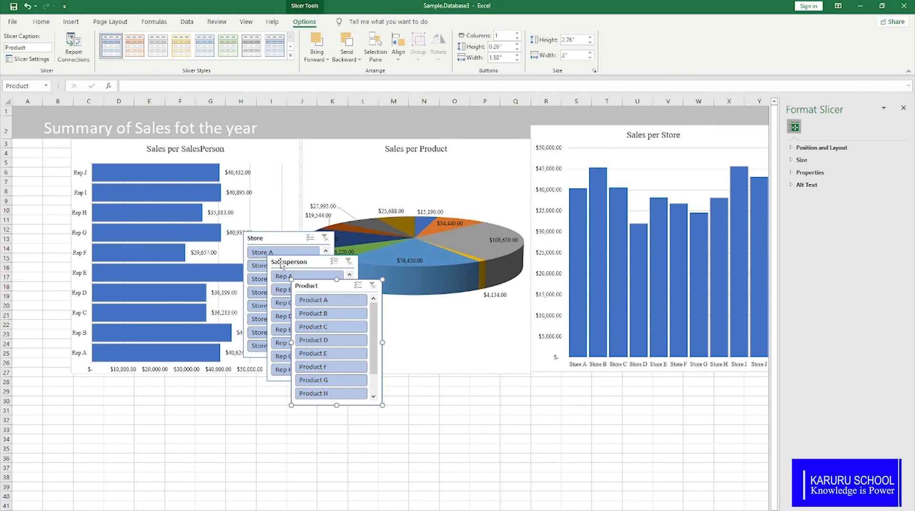
Stack the Store slicer above the Salesperson slicer beside the Sales per SalesPerson chart, narrowing them to about 1.19" and 1.18" wide.
drag(280, 238, 51, 146)
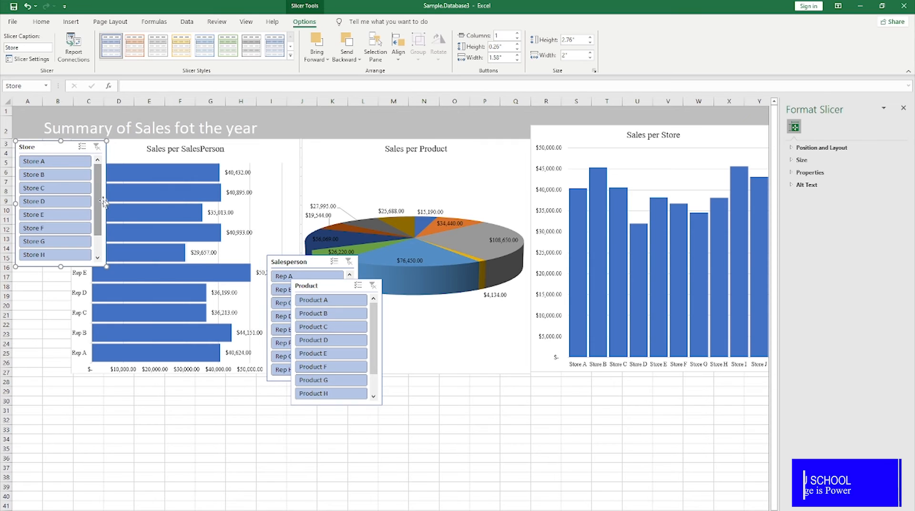
drag(100, 203, 69, 201)
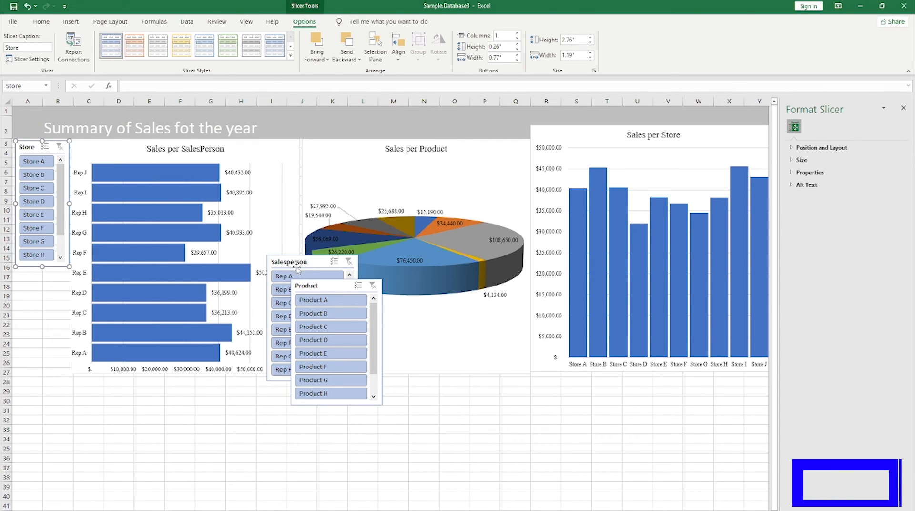
drag(301, 263, 47, 275)
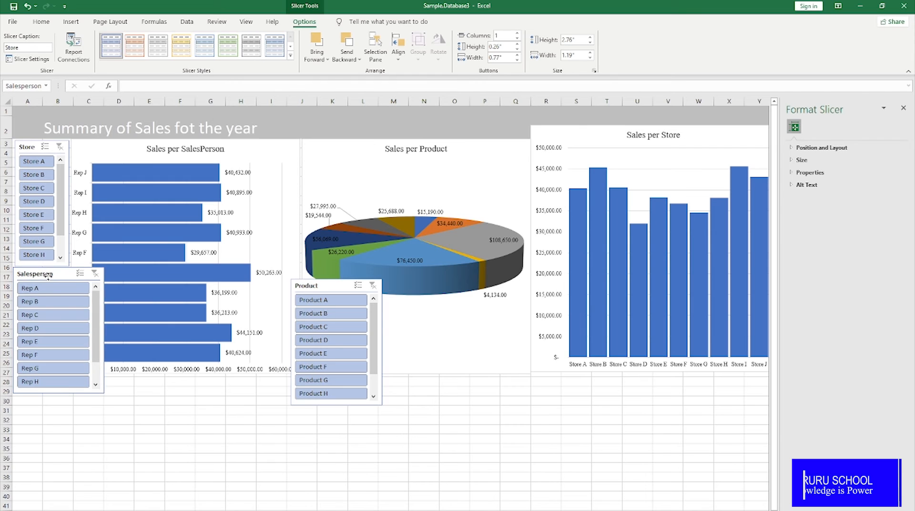
drag(99, 330, 71, 329)
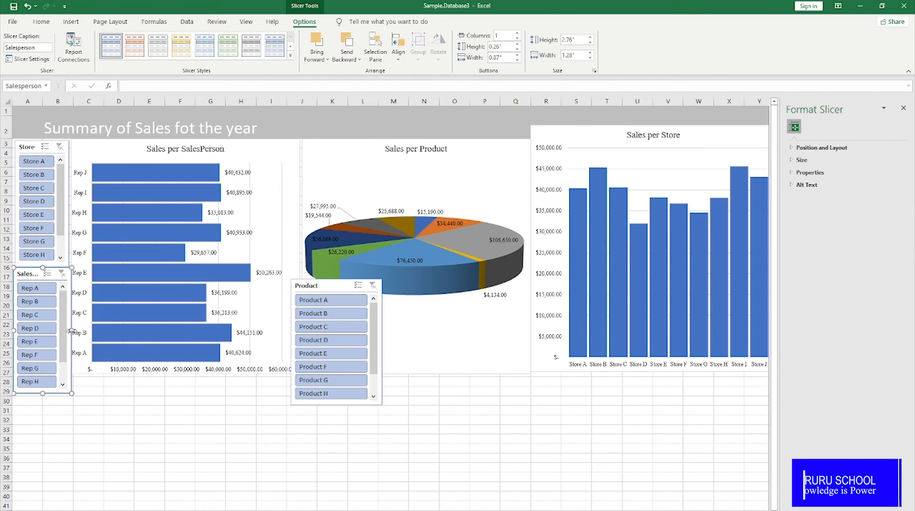
drag(72, 328, 66, 329)
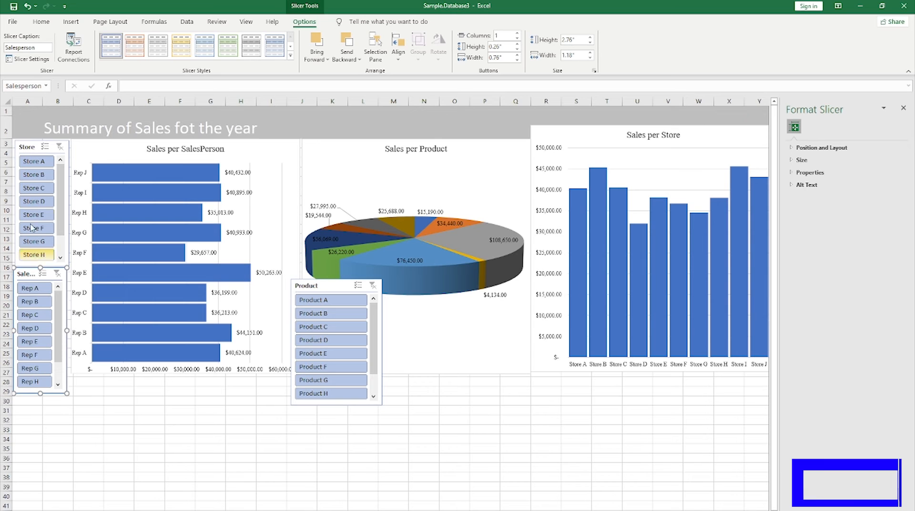
Move the Product slicer into the header band beside the title and widen it to about 5.75".
click(316, 289)
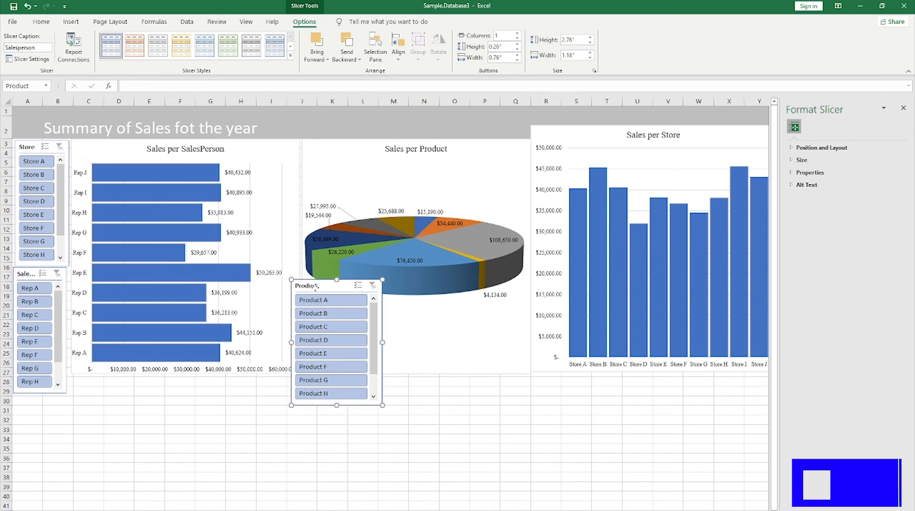
drag(316, 287, 289, 115)
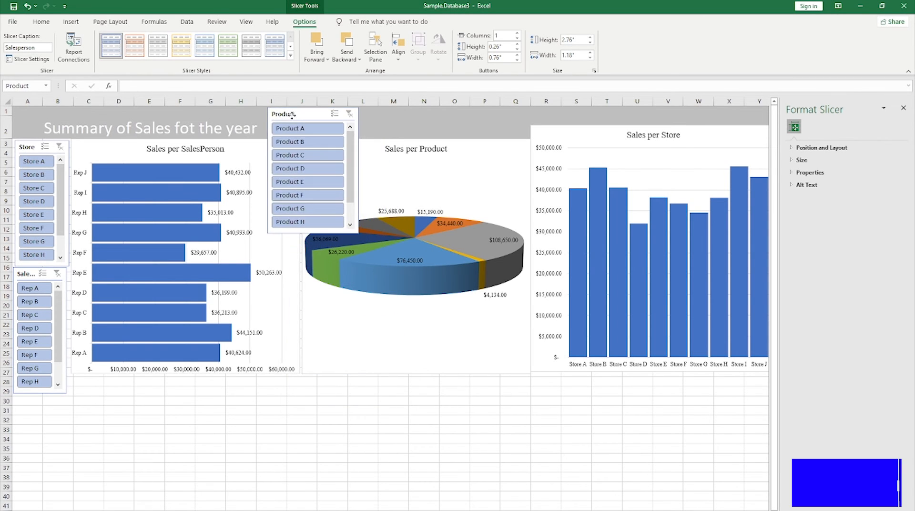
drag(358, 170, 531, 165)
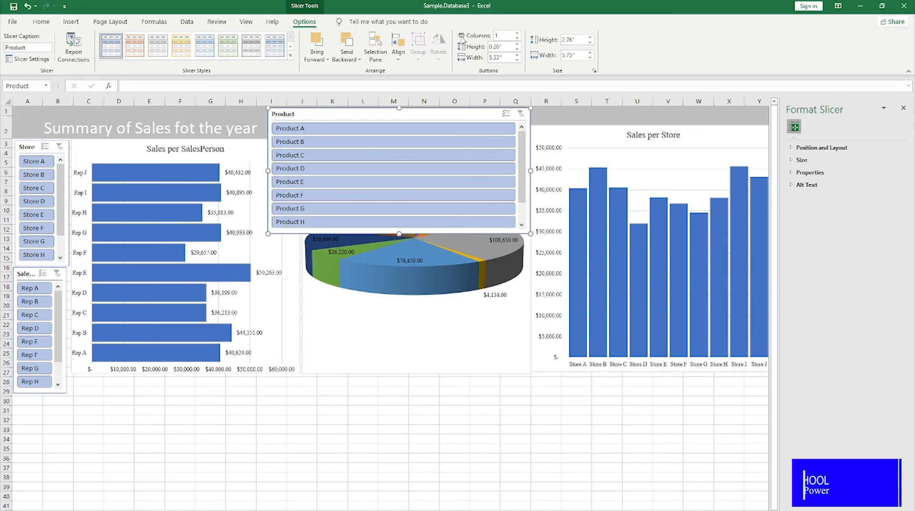
Arrange the Product slicer's buttons in 5 columns and reduce its height to about 0.93".
click(517, 33)
click(517, 33)
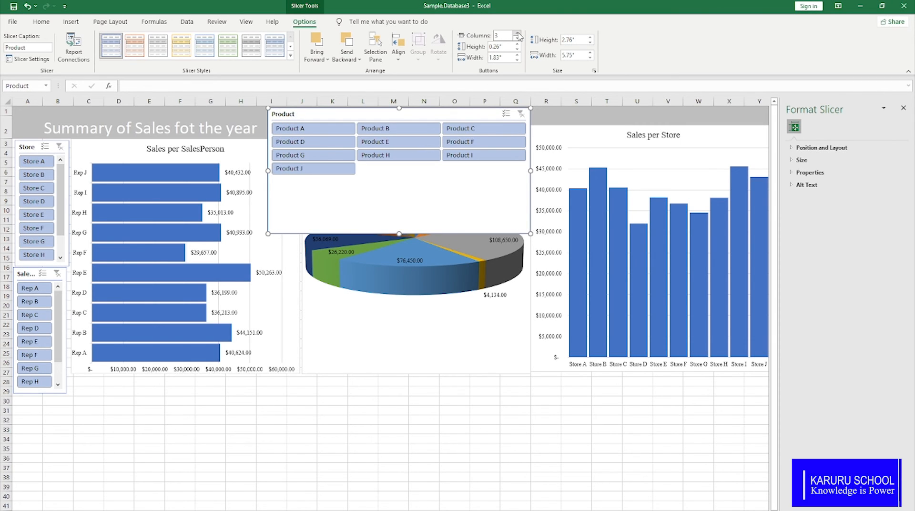
click(517, 33)
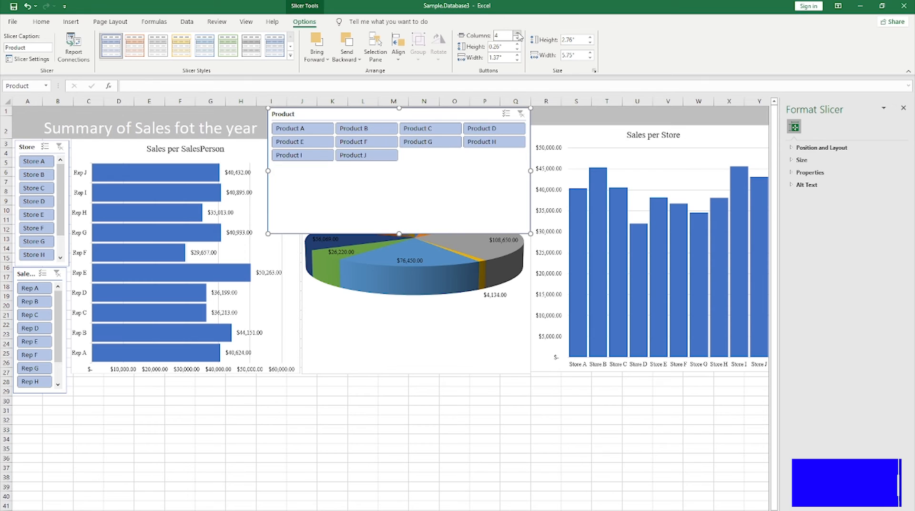
click(518, 34)
drag(400, 235, 402, 149)
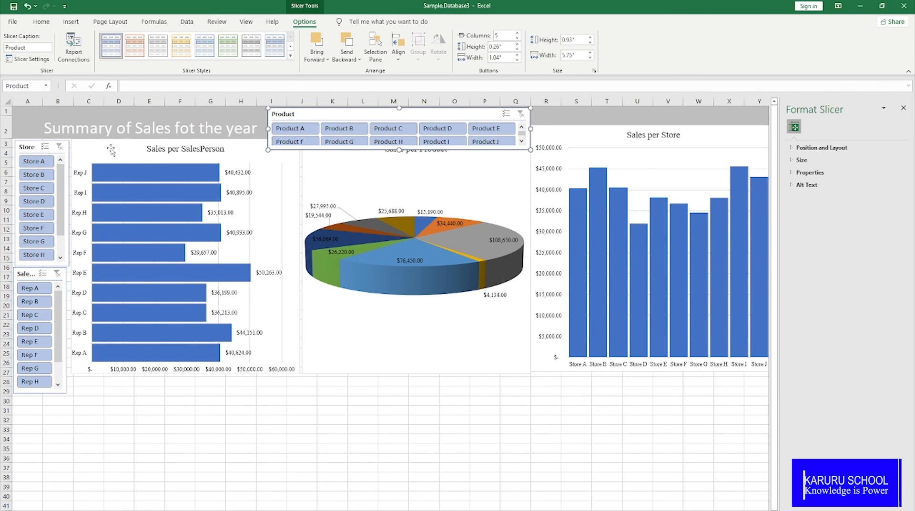
Shift the three charts down to make room beneath the Product slicer, and hide the sheet's gridlines.
drag(111, 150, 112, 166)
drag(358, 158, 356, 177)
drag(568, 133, 567, 162)
drag(567, 162, 568, 156)
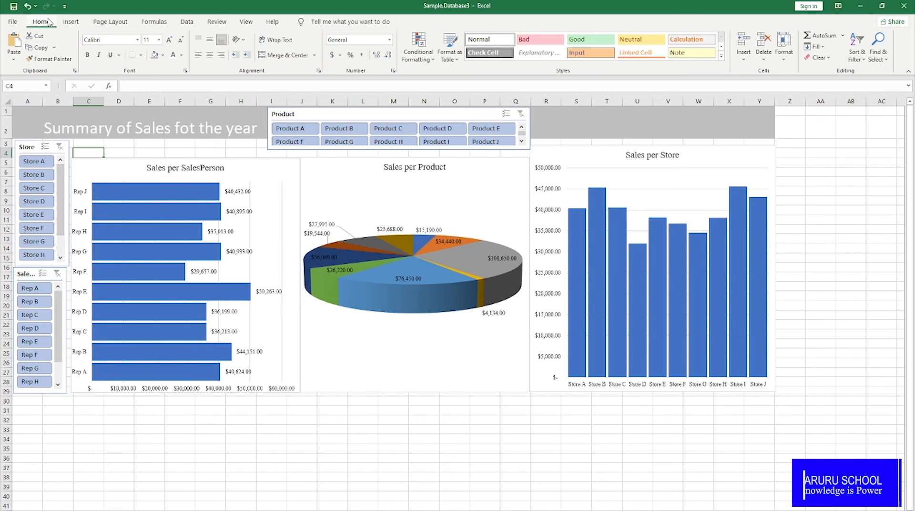
click(246, 22)
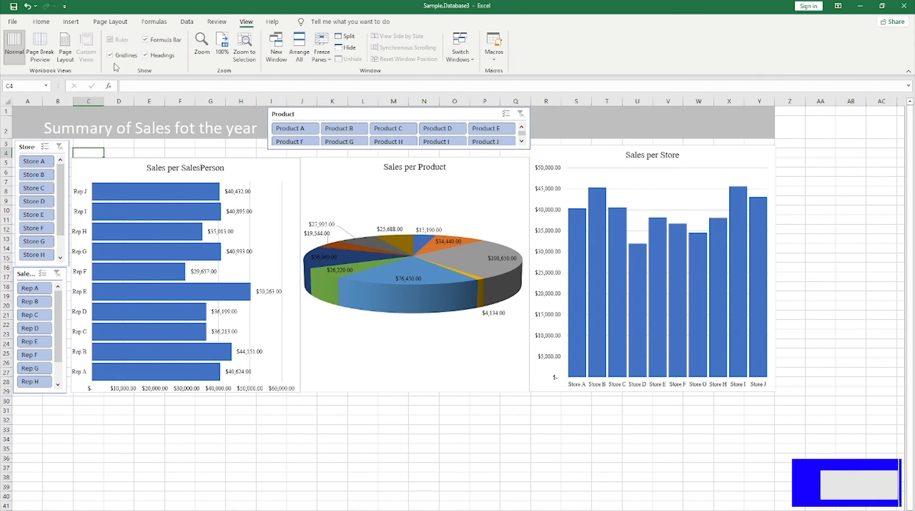
click(110, 56)
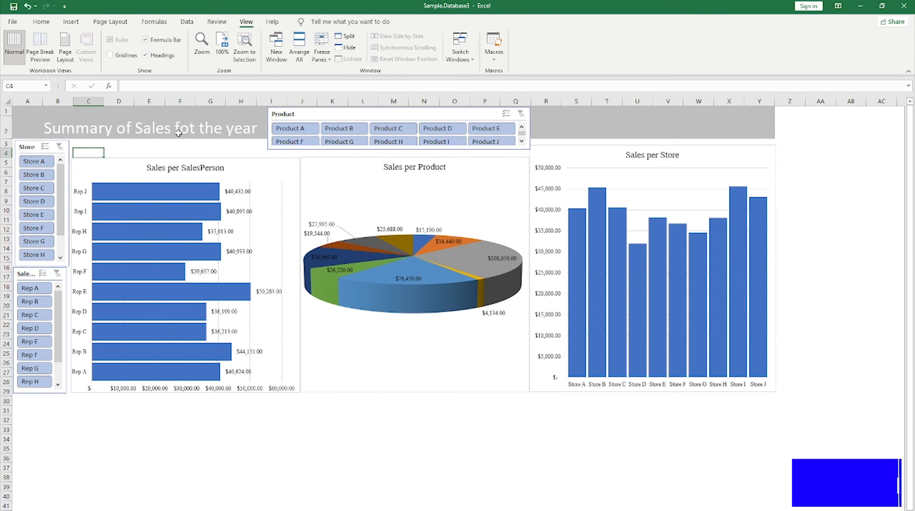
Filter by Store A and connect the Store slicer to the Product and Store PivotTables in addition to SalesePerson.
click(27, 149)
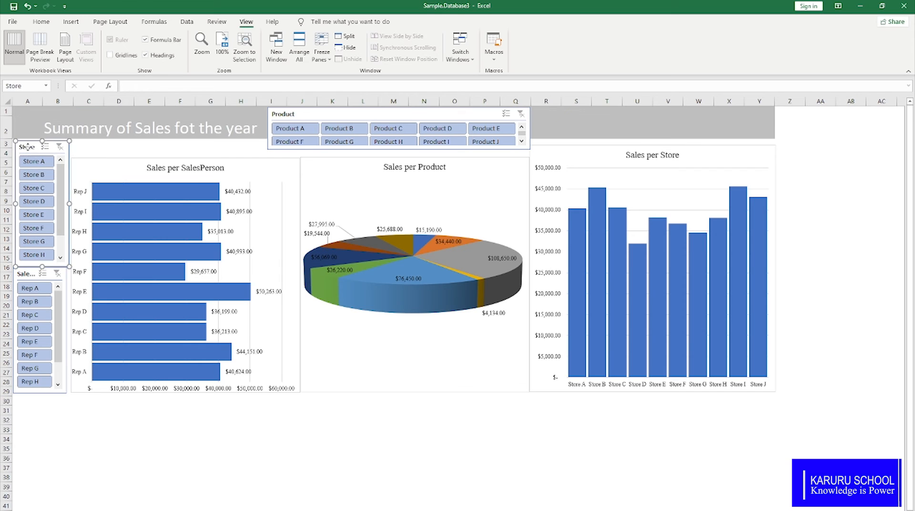
click(35, 162)
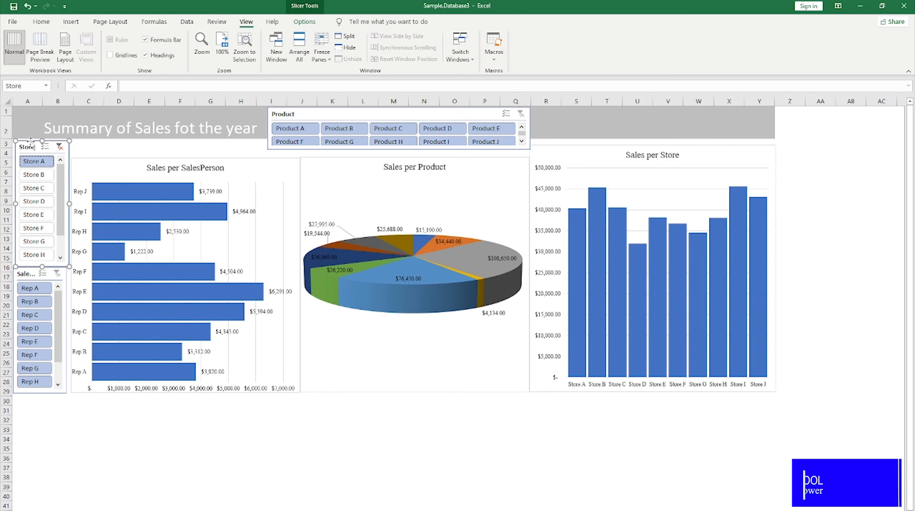
right_click(27, 150)
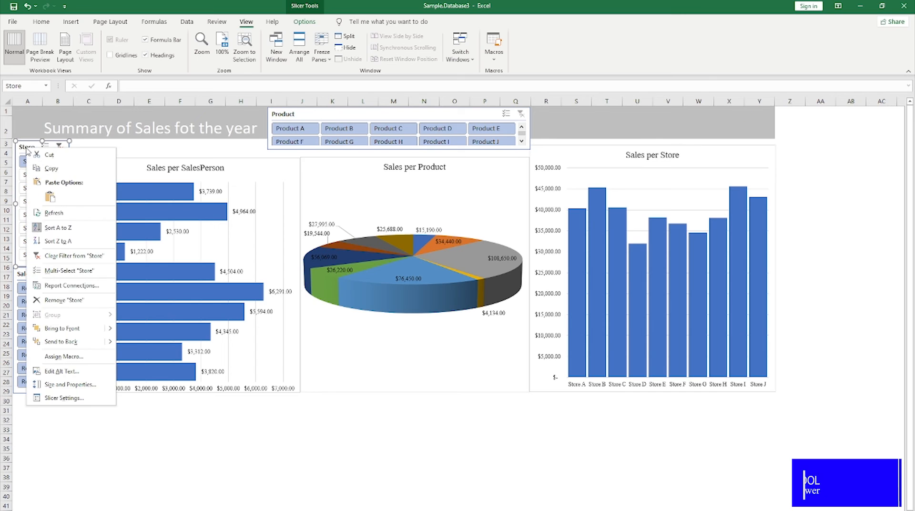
click(70, 286)
drag(84, 258, 288, 220)
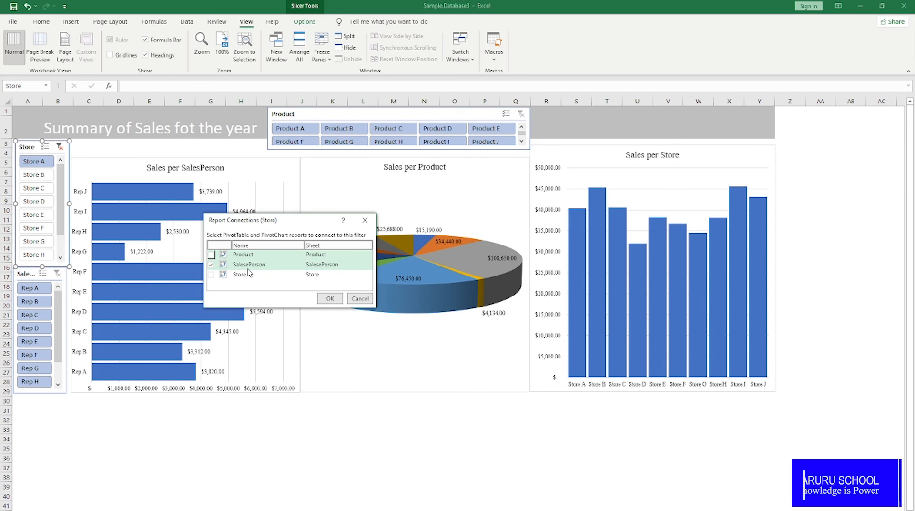
click(211, 254)
click(211, 275)
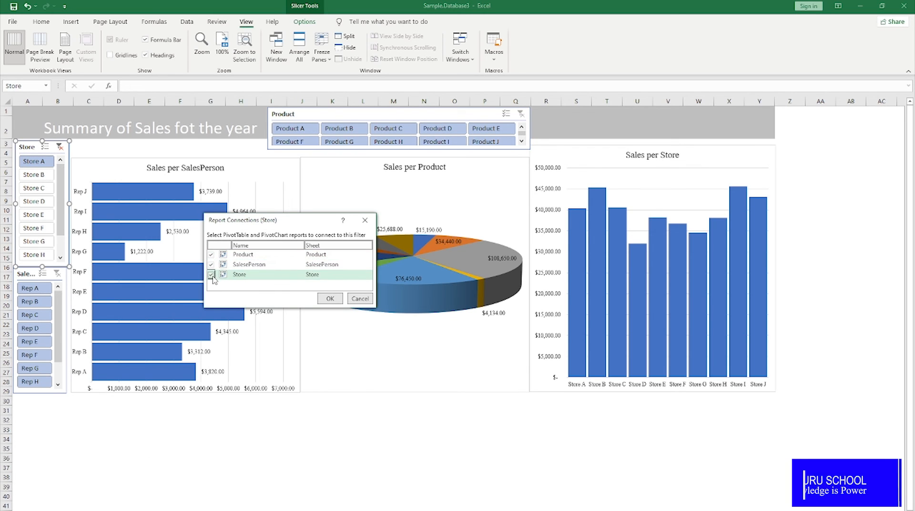
click(332, 299)
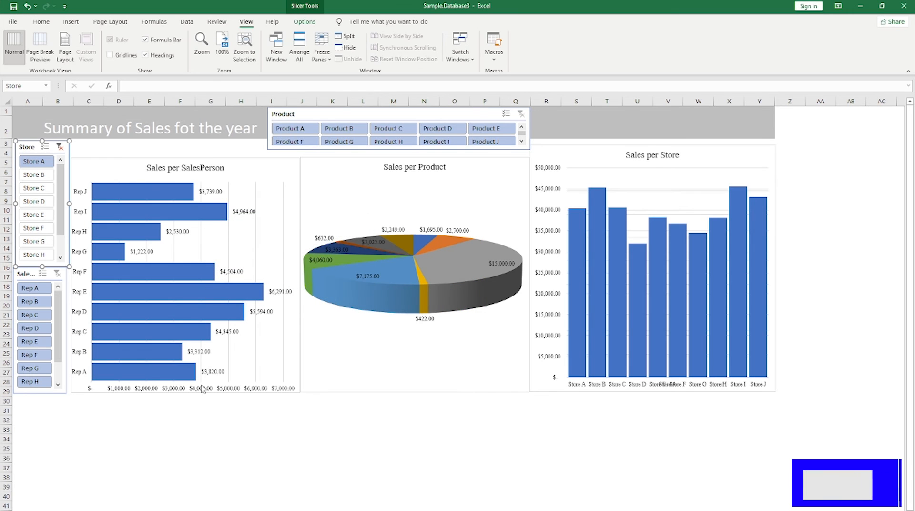
Test the Store slicer by filtering the charts on Stores B to F individually, and clear its filter.
click(35, 175)
click(39, 189)
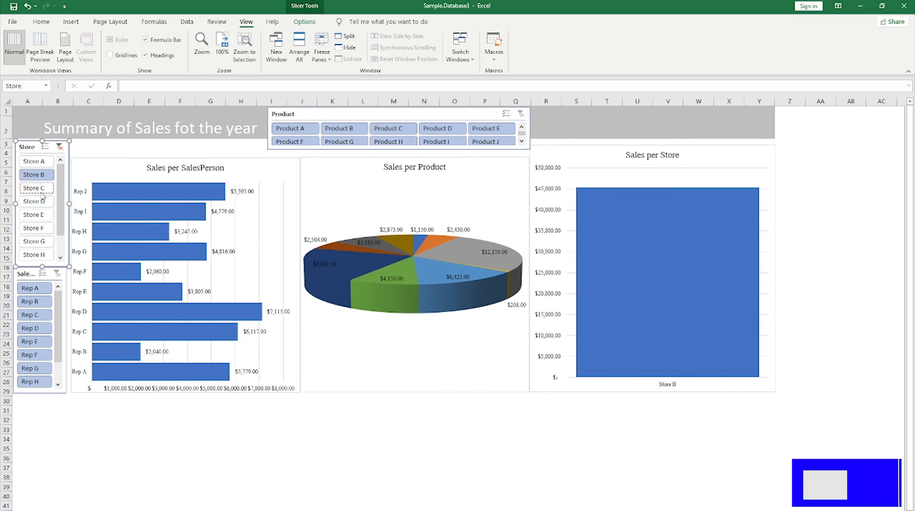
click(38, 201)
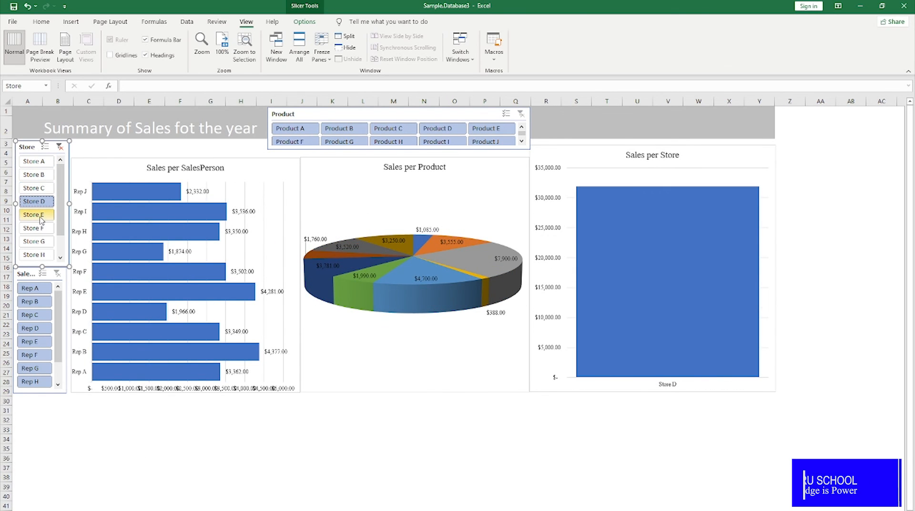
click(35, 214)
click(35, 228)
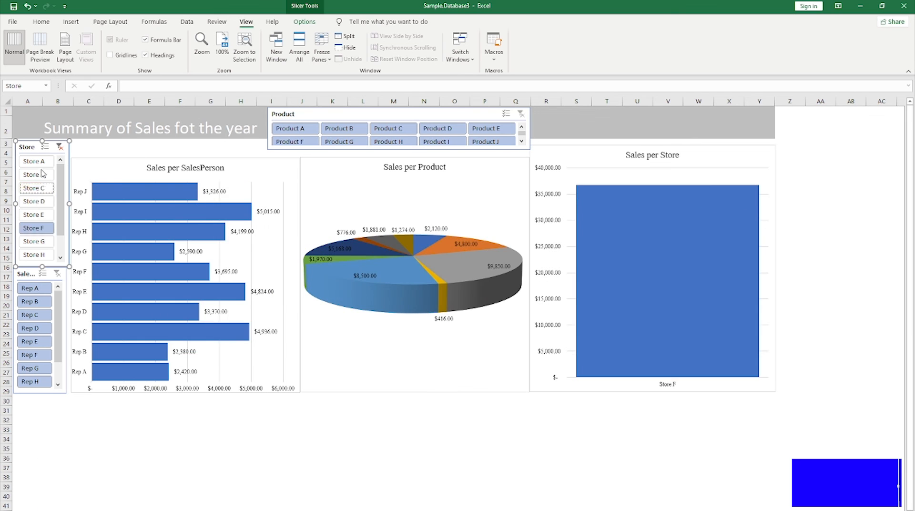
click(40, 187)
click(60, 147)
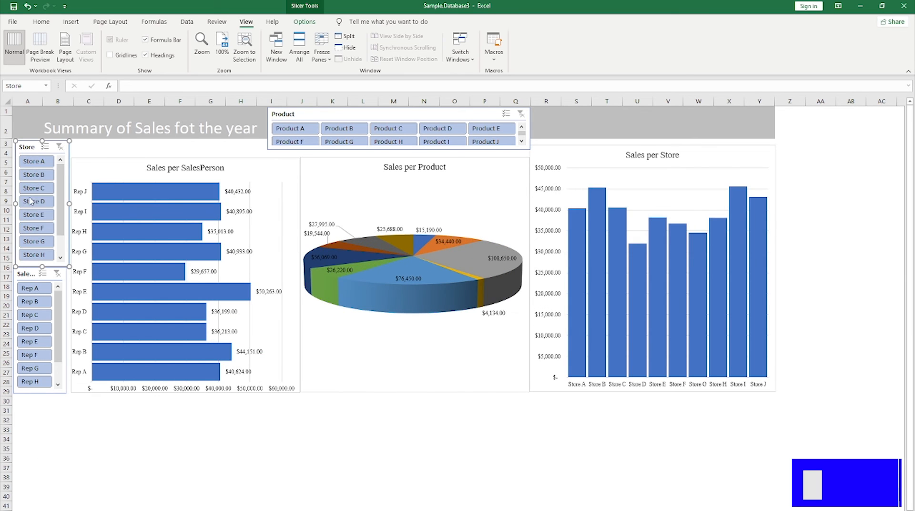
Connect the Salesperson slicer to the Product and Store PivotTables in addition to SalesePerson.
click(27, 275)
right_click(26, 275)
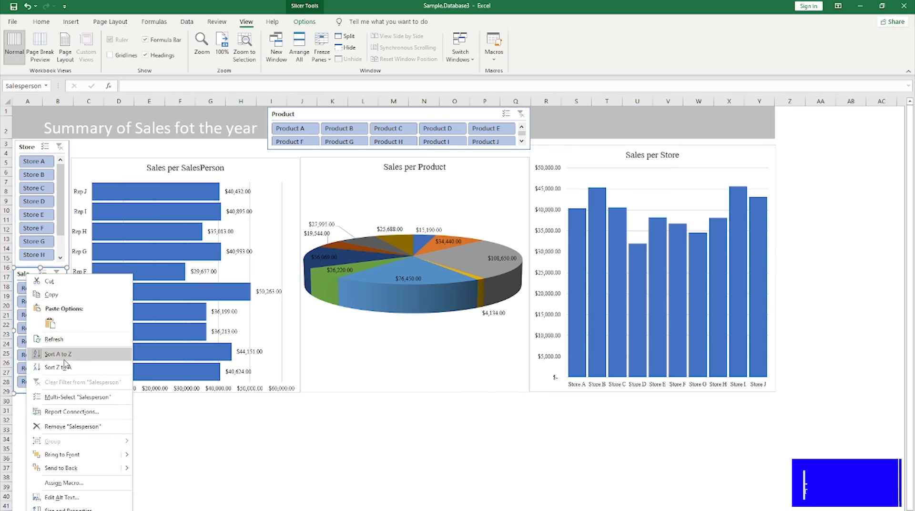
click(70, 413)
click(7, 419)
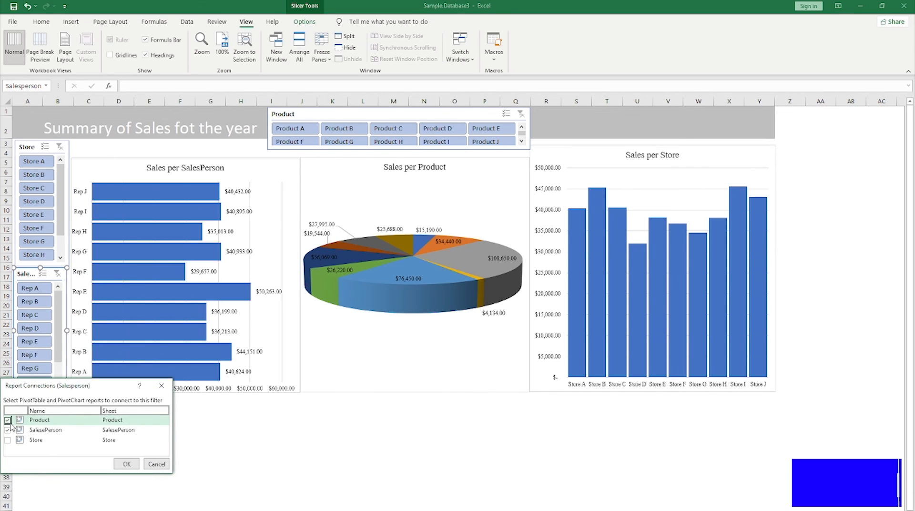
click(7, 439)
click(127, 464)
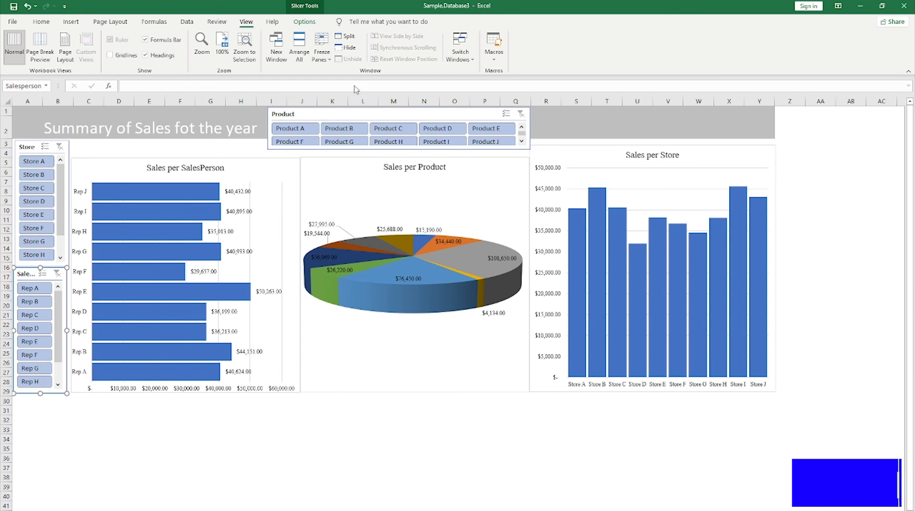
Connect the Product slicer to the Product and Store PivotTables in addition to SalesePerson, and make the slicer slightly taller.
right_click(336, 115)
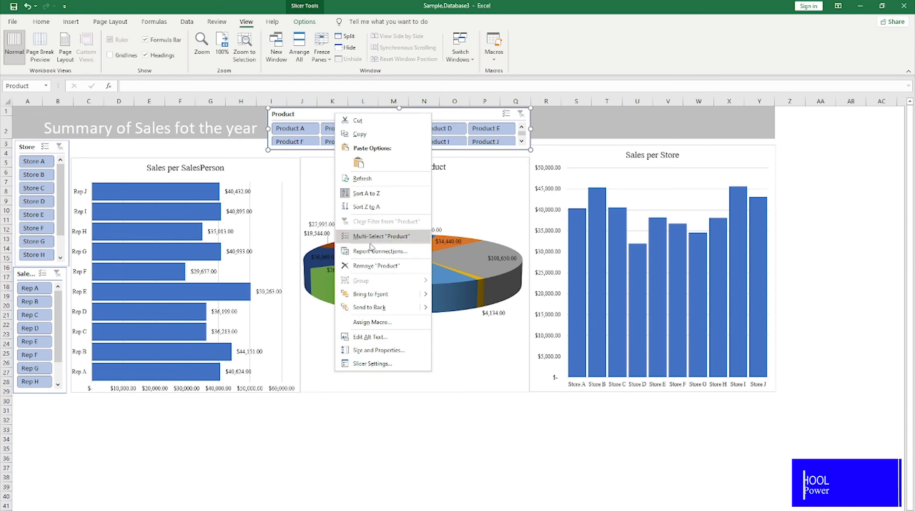
click(376, 251)
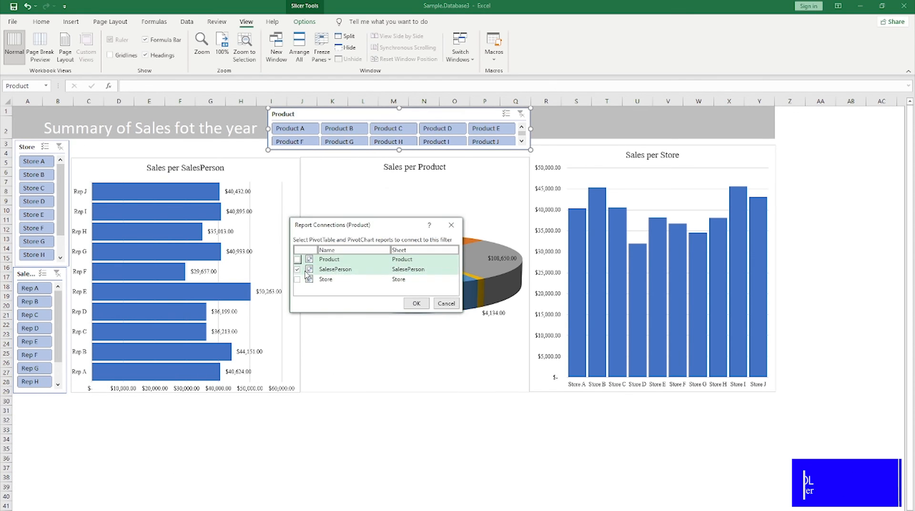
click(297, 259)
click(297, 280)
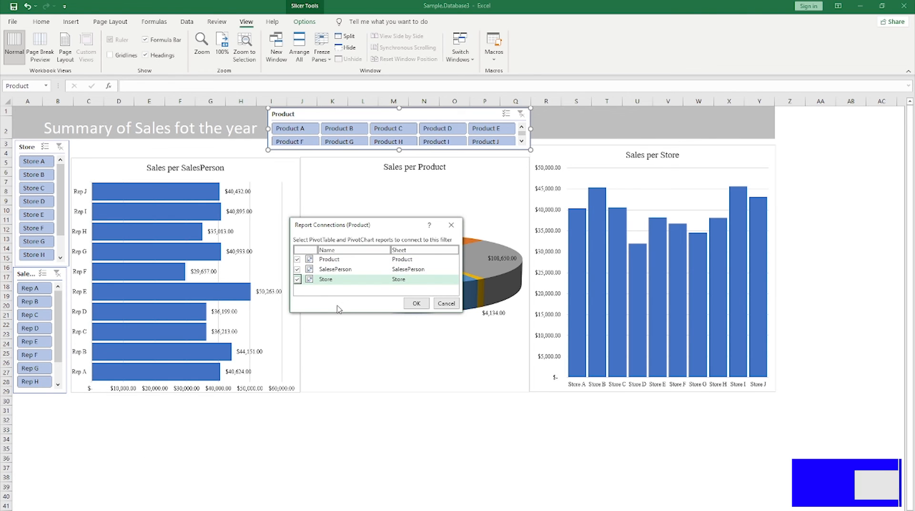
click(416, 303)
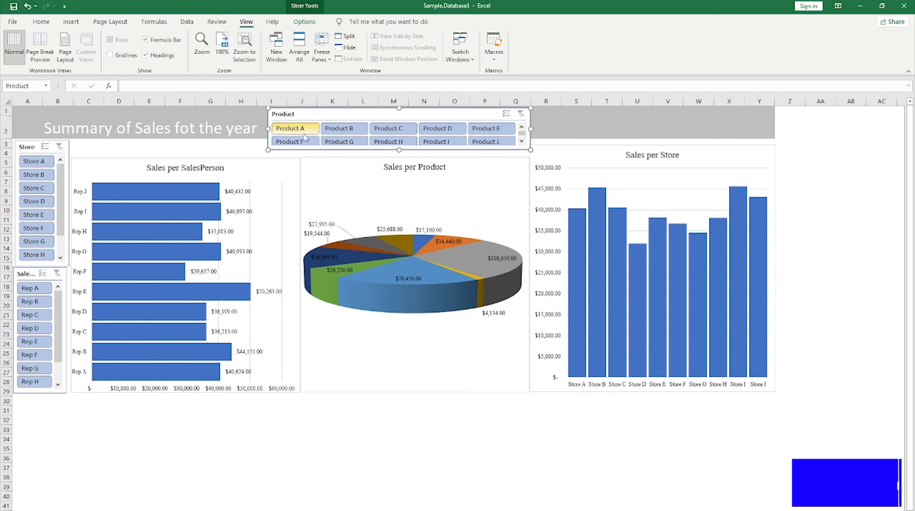
drag(399, 149, 399, 156)
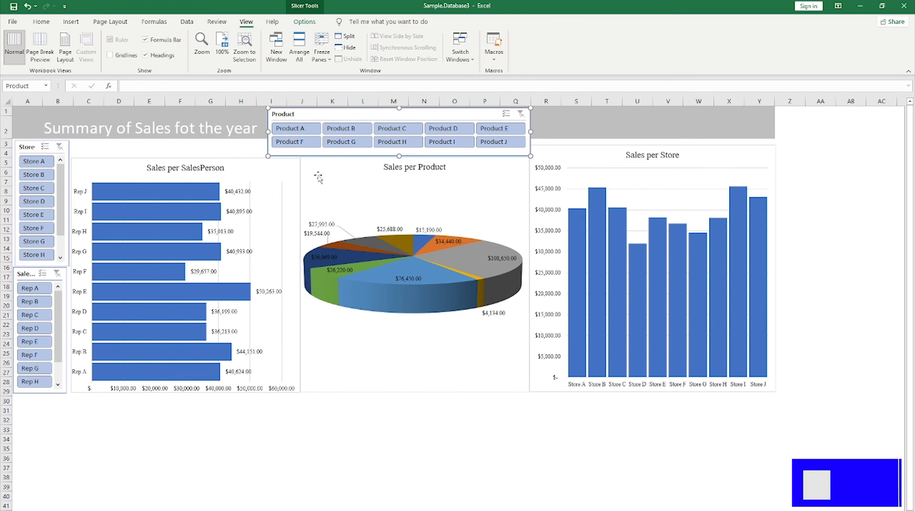
Test the Product slicer by filtering the charts on Products F, H, I, J and E individually, and clear its filter.
click(298, 143)
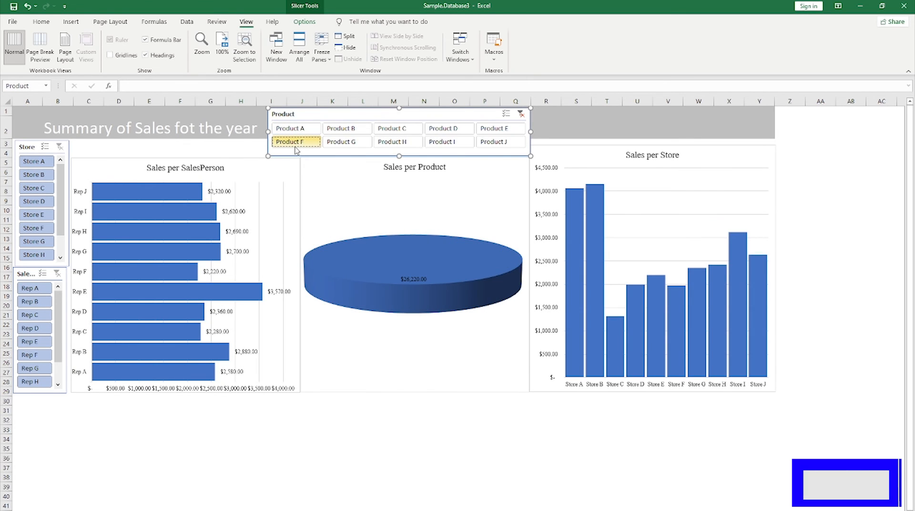
click(395, 143)
click(446, 142)
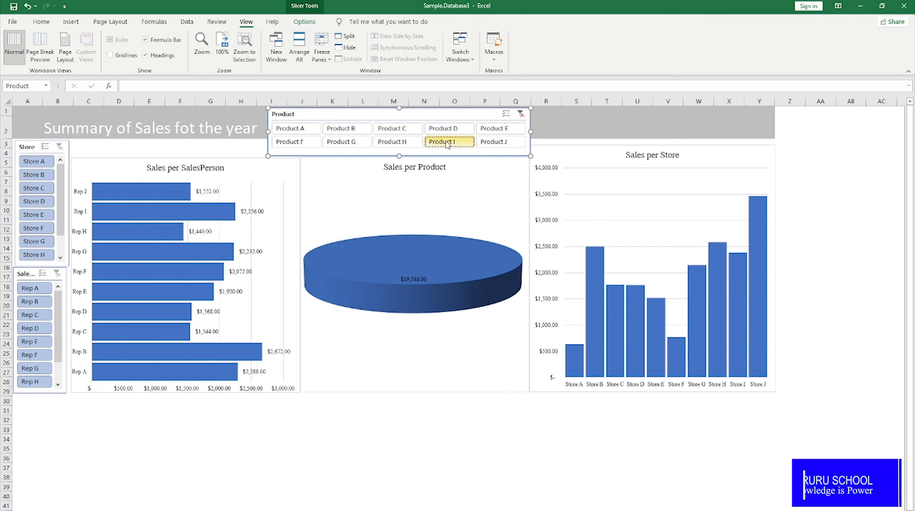
click(494, 143)
click(496, 129)
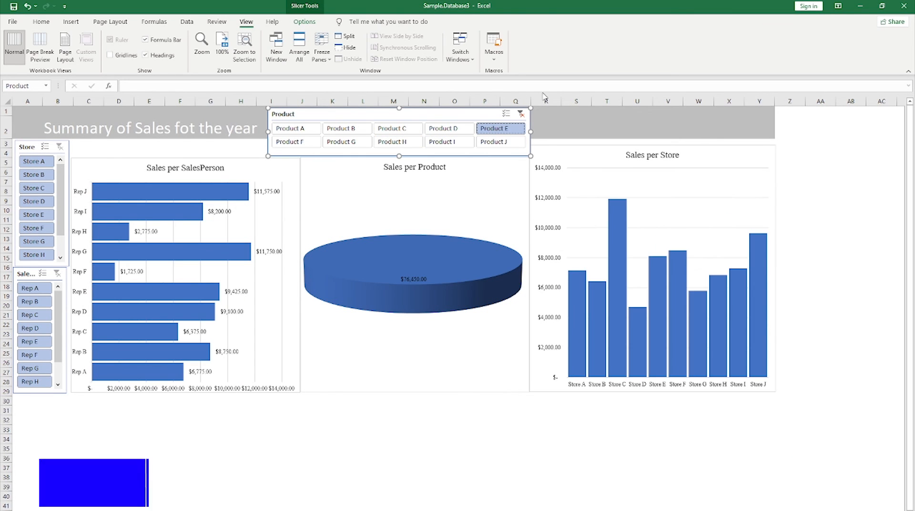
click(520, 113)
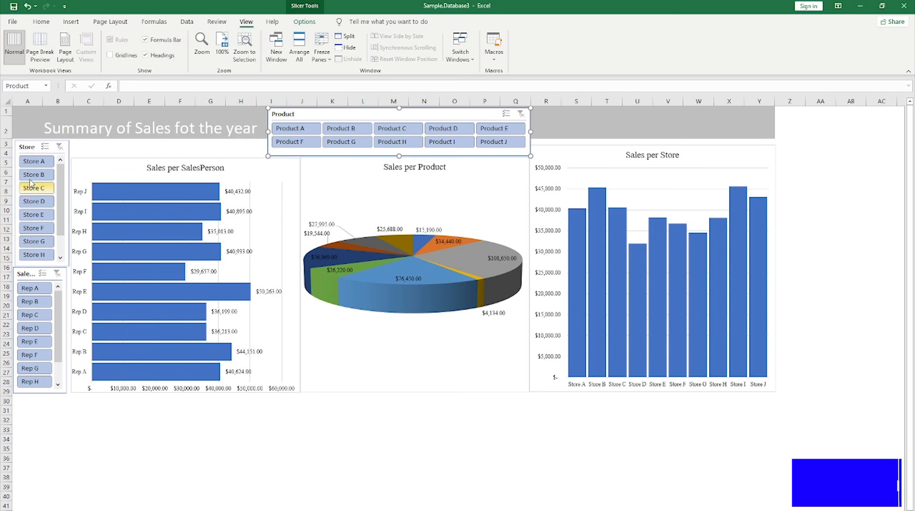
Turn on multi-select for the Store slicer and deselect Stores A to F, I and J.
click(45, 148)
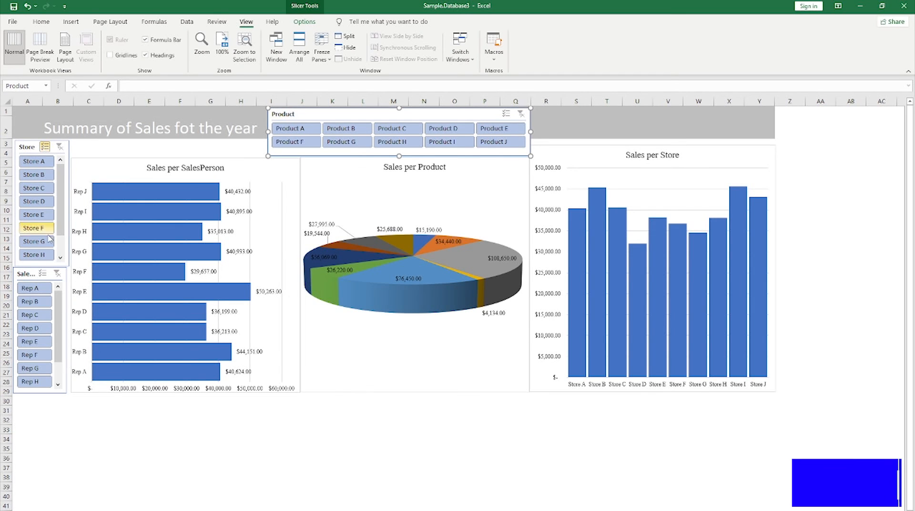
click(32, 161)
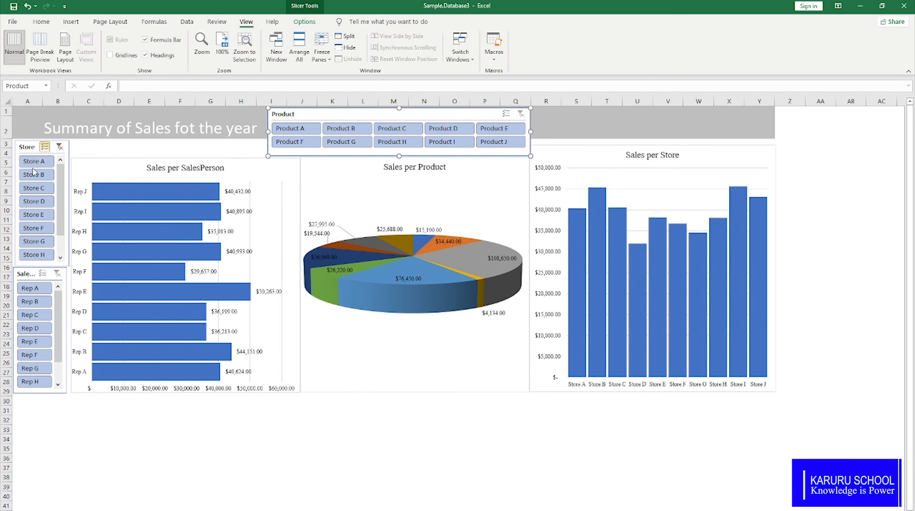
click(34, 174)
click(34, 189)
click(34, 201)
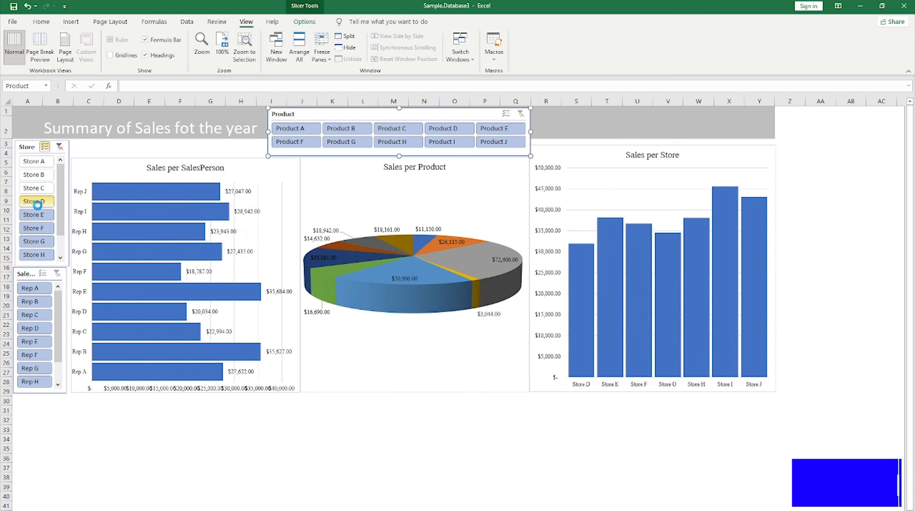
click(35, 215)
click(34, 228)
scroll(62, 230, down, 2)
click(34, 241)
click(34, 255)
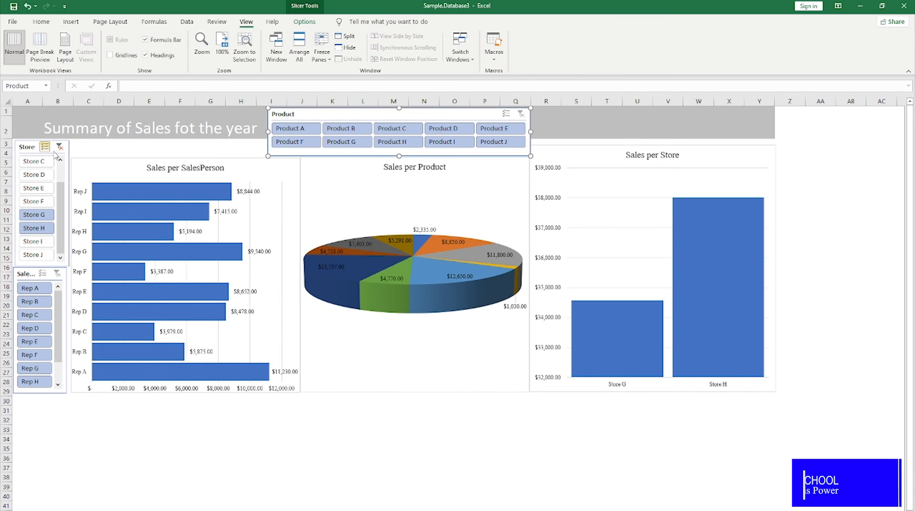
Turn on multi-select for the Salesperson and Product slicers, and set the Product slicer to hide items with no data.
click(42, 273)
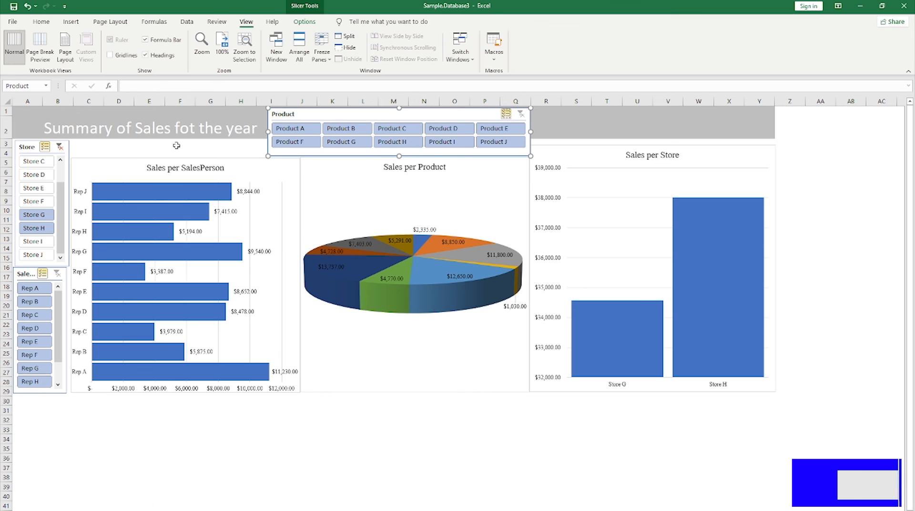
right_click(367, 116)
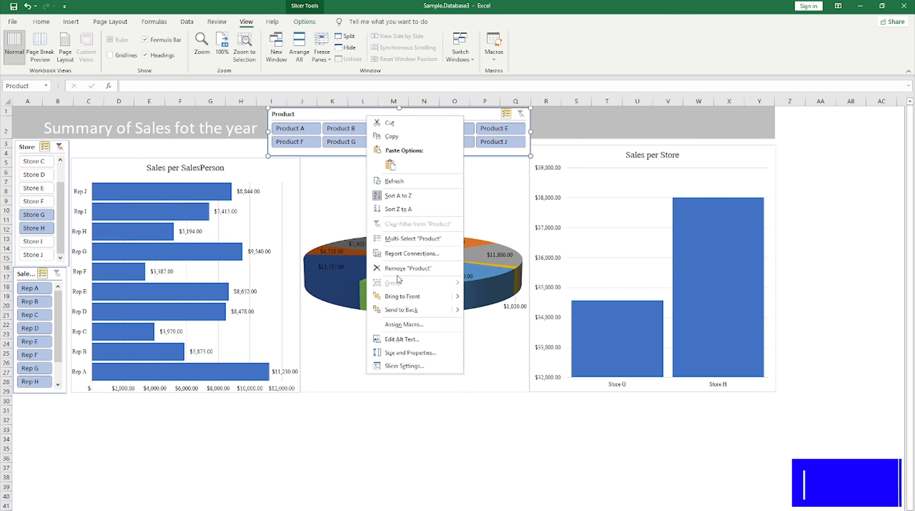
click(398, 368)
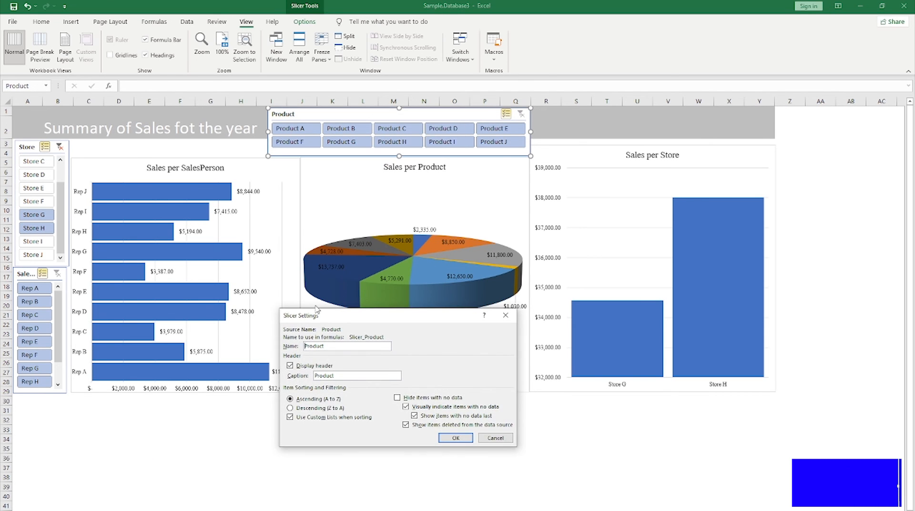
click(397, 398)
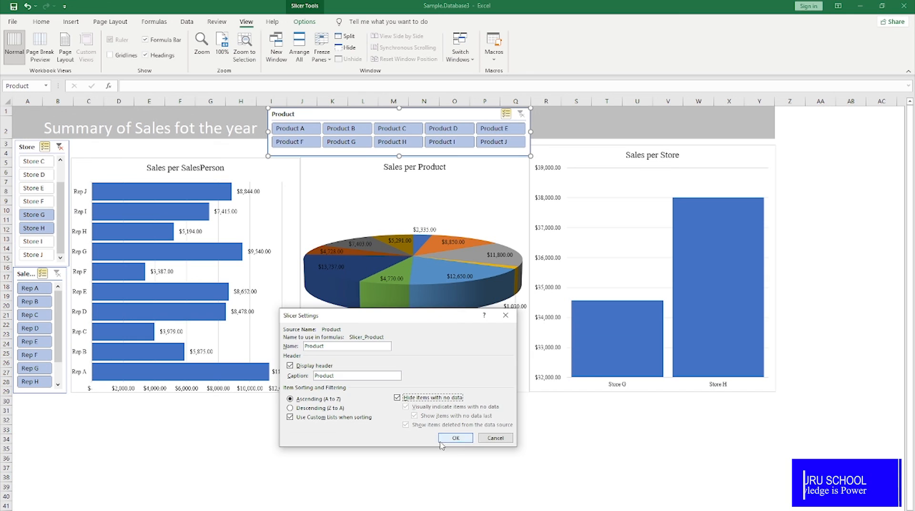
click(455, 436)
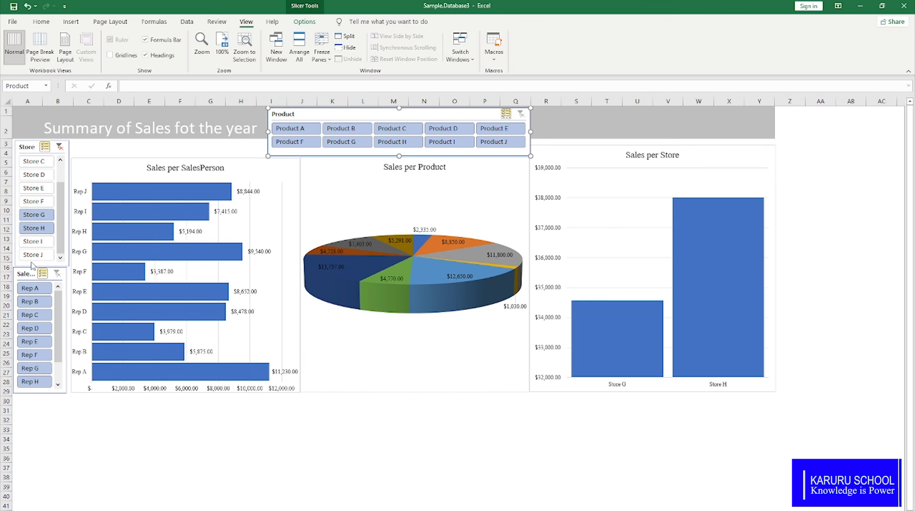
Clear the filters of the Store, Salesperson and Product slicers so the charts cover all sales.
click(60, 148)
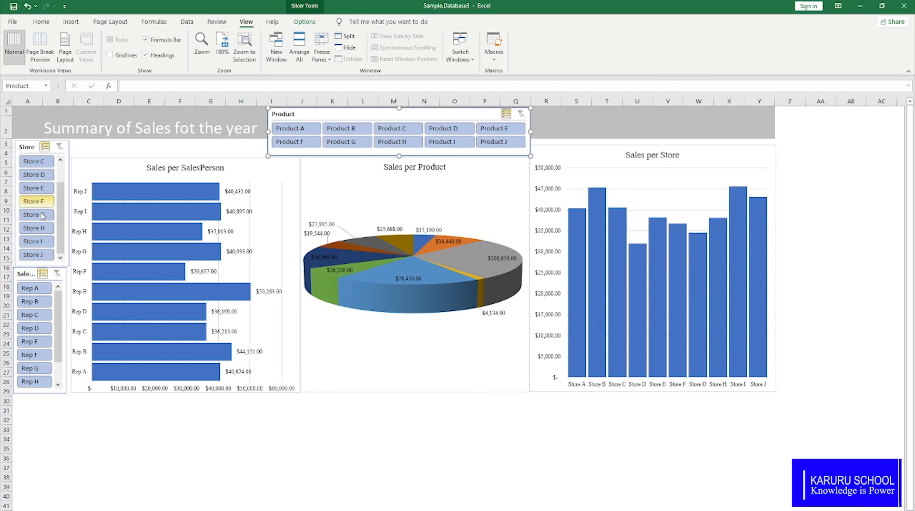
click(58, 273)
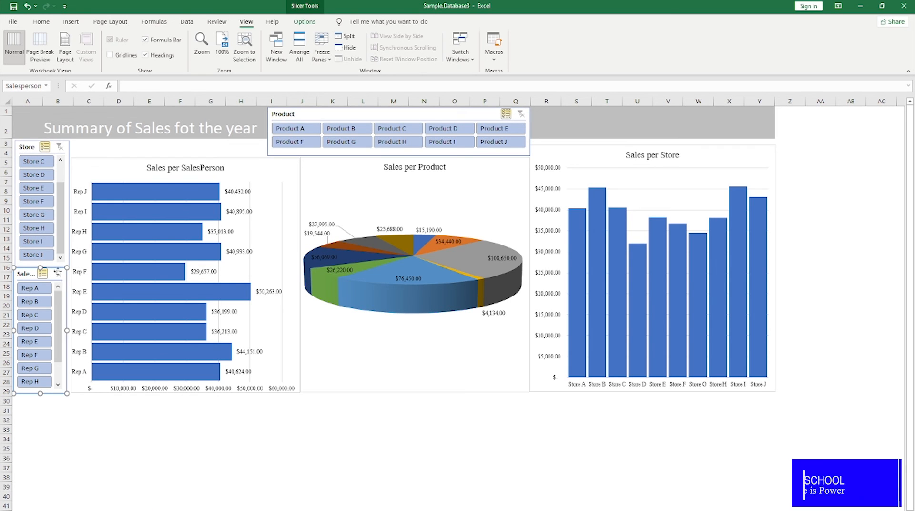
click(521, 118)
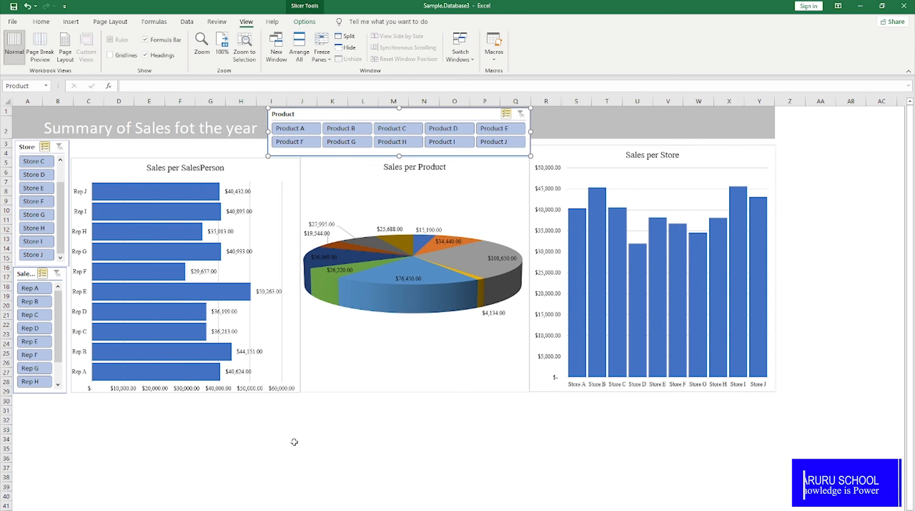
mouse_move(153, 274)
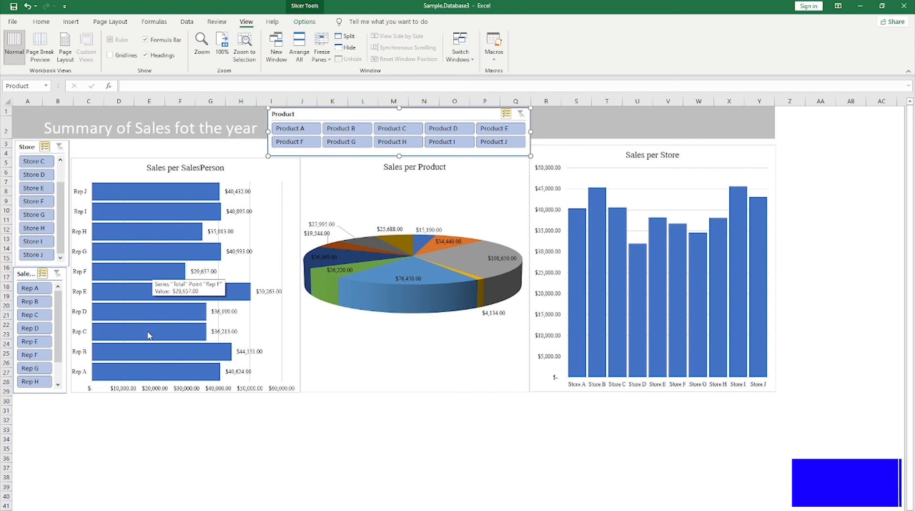
Hide the formula bar and the row and column headings, and collapse the ribbon.
click(39, 22)
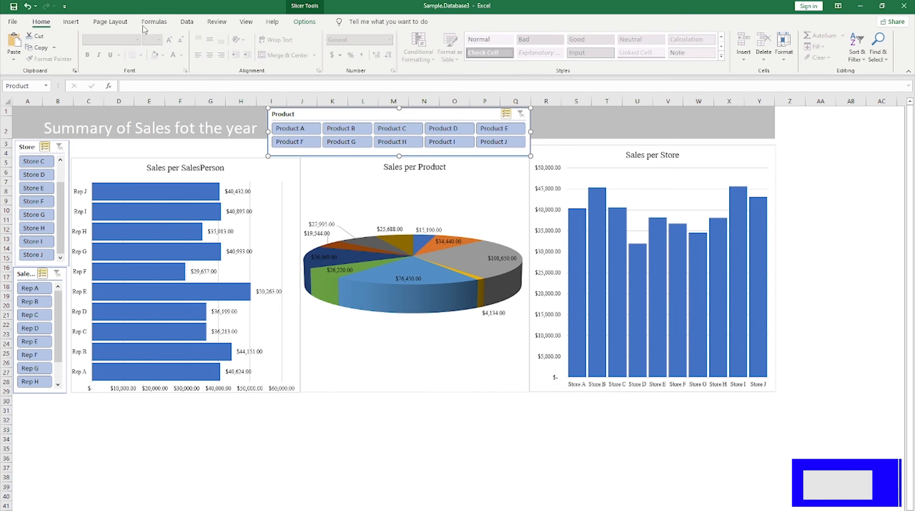
click(246, 22)
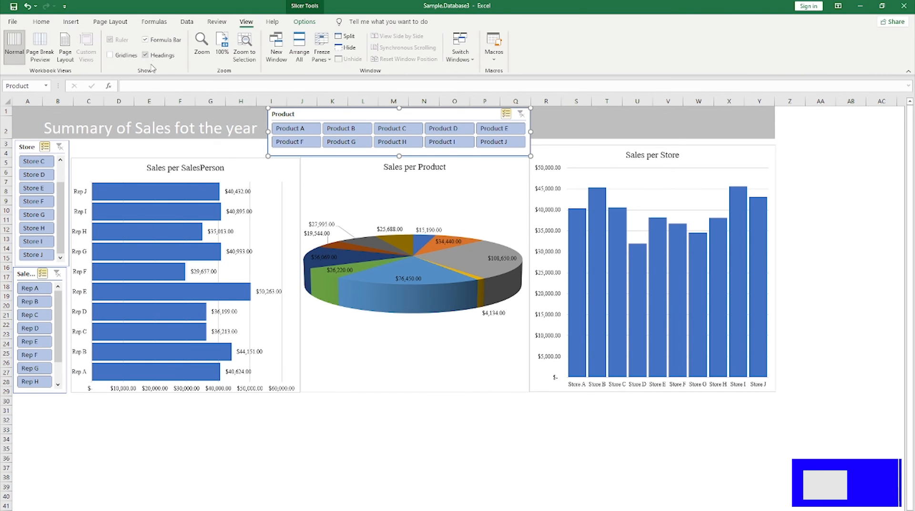
click(151, 42)
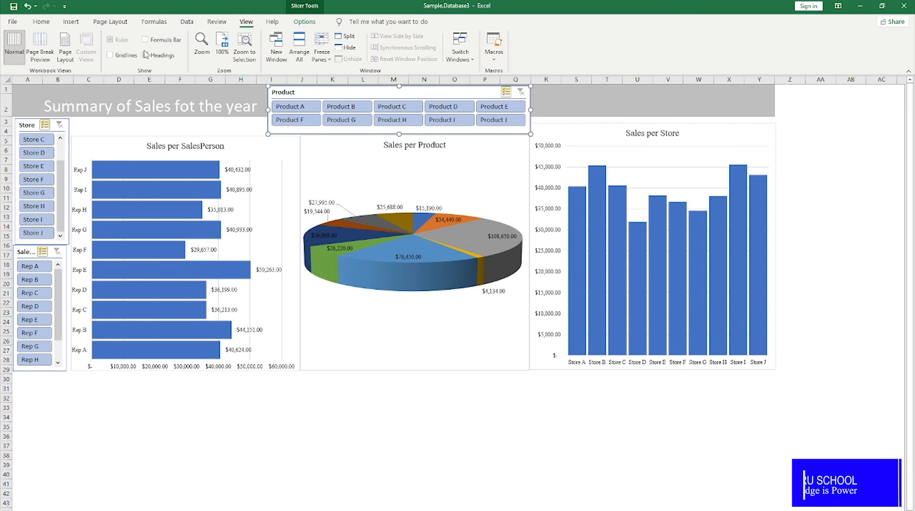
click(145, 55)
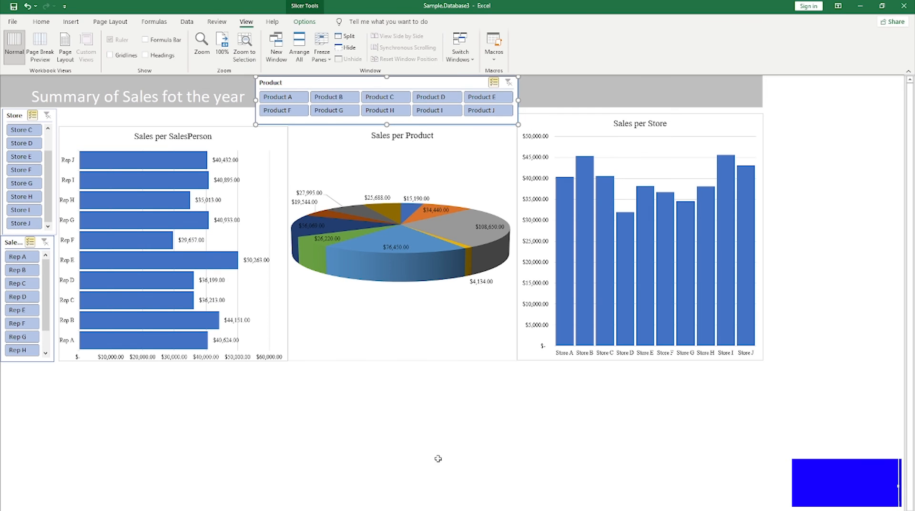
click(908, 71)
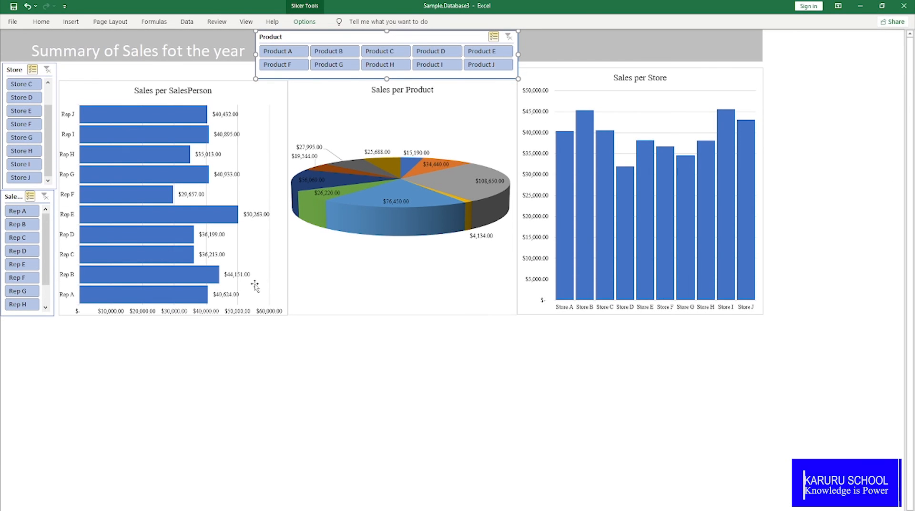
Start saving the workbook under a new file name in the InteractiveCharts folder.
click(13, 22)
click(32, 150)
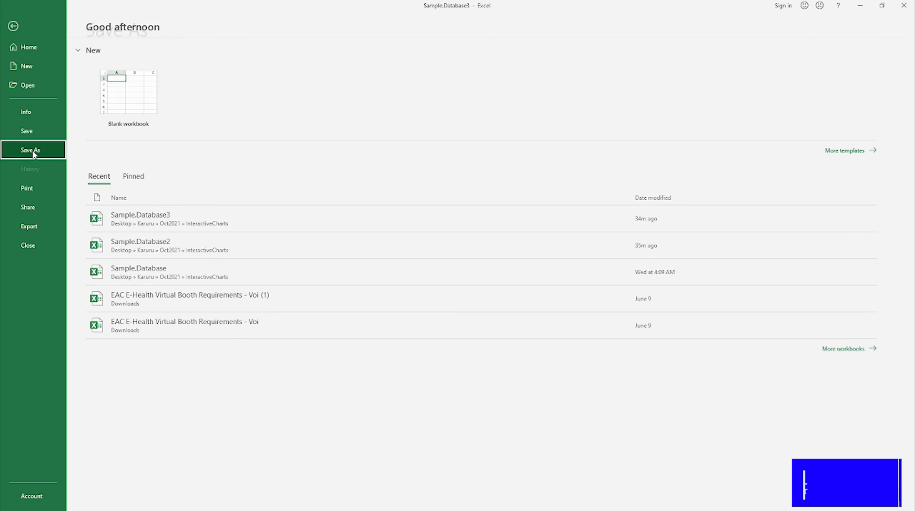
click(141, 129)
click(115, 219)
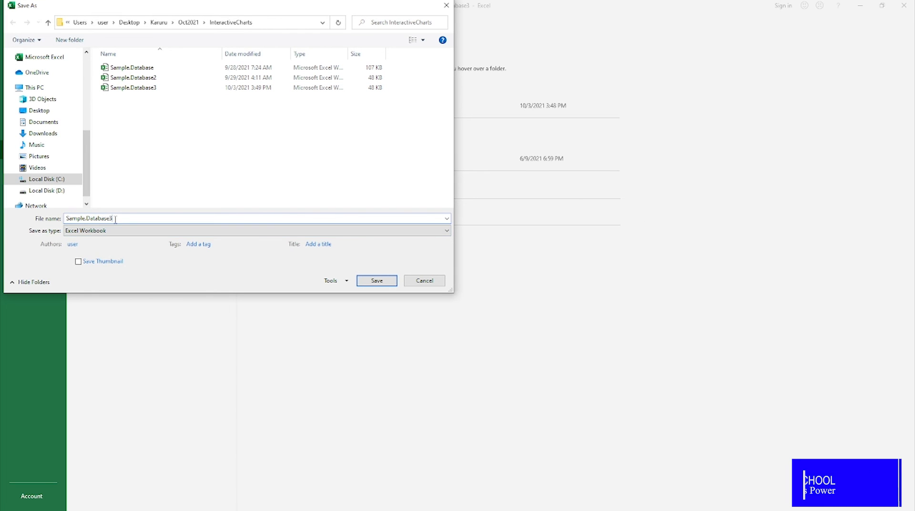